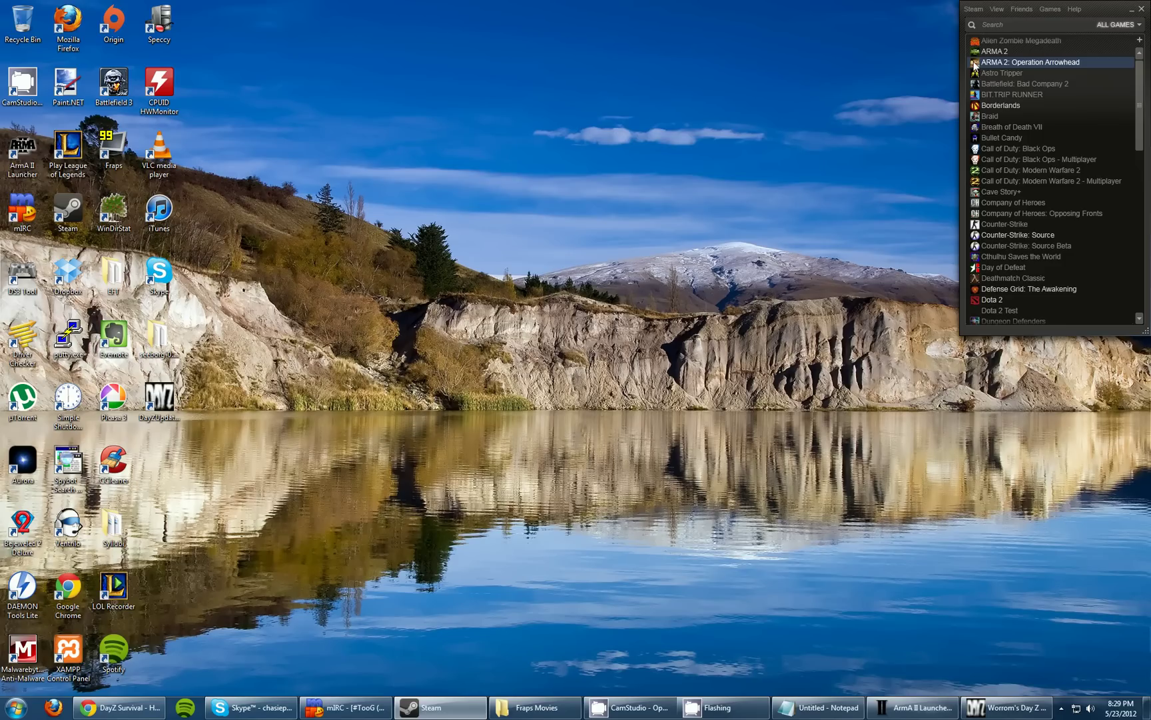
right_click(986, 62)
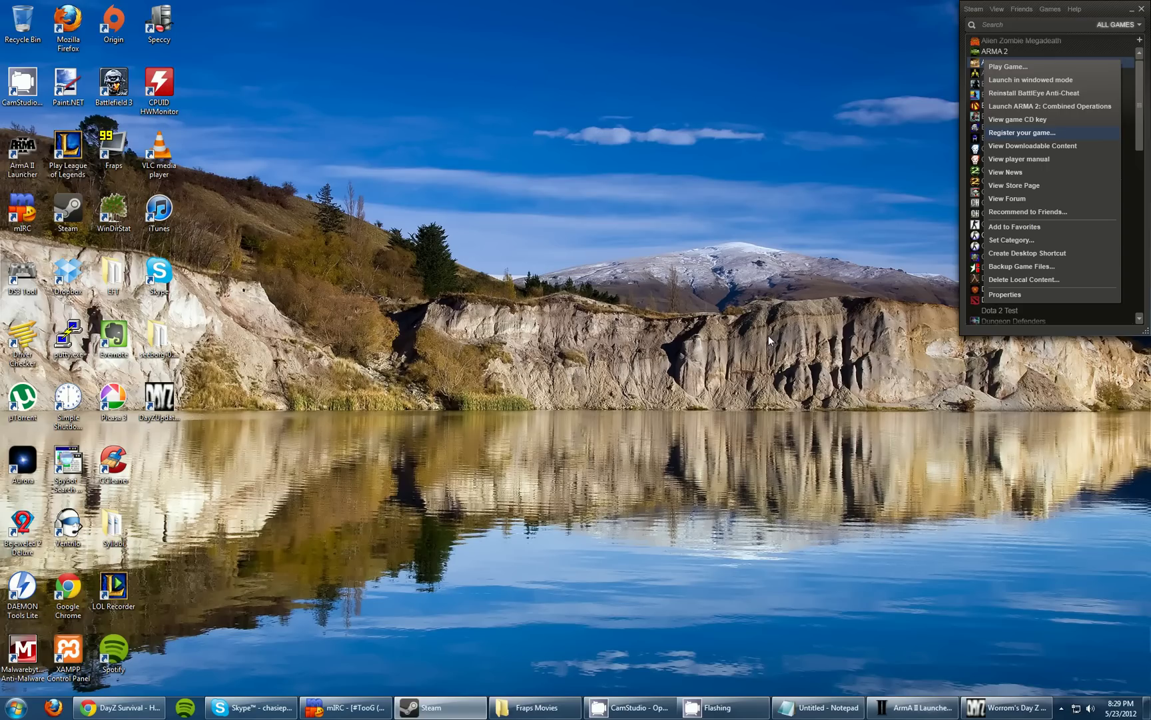
click(1020, 331)
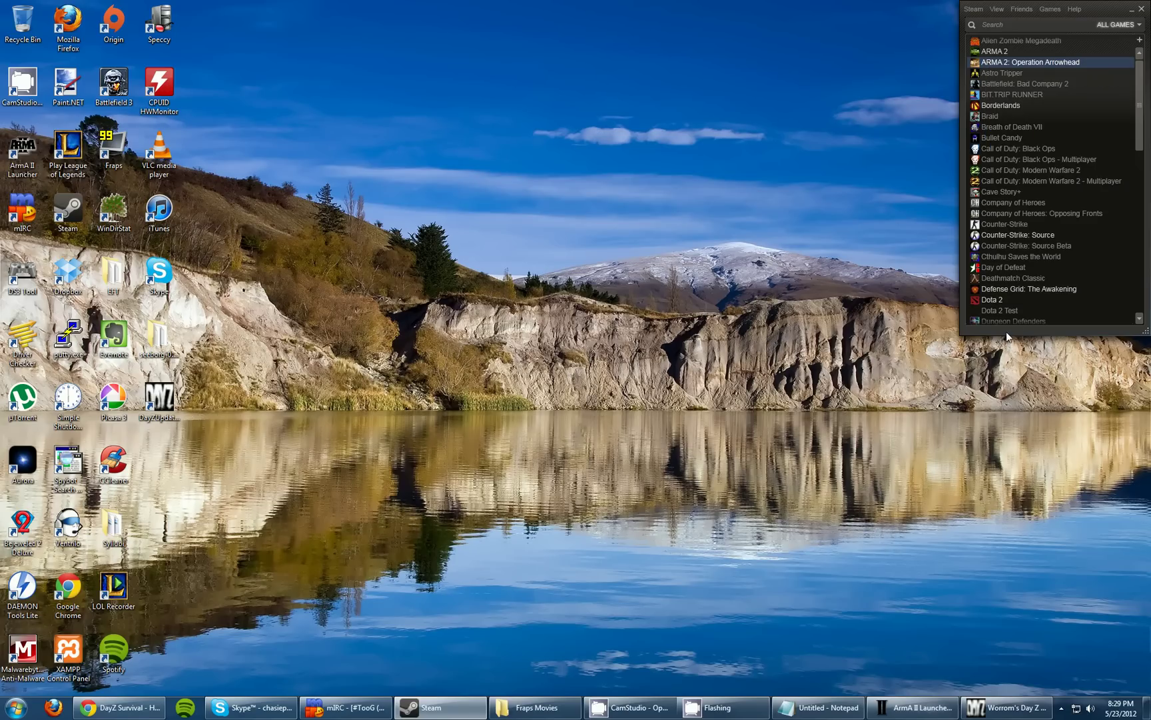
right_click(992, 62)
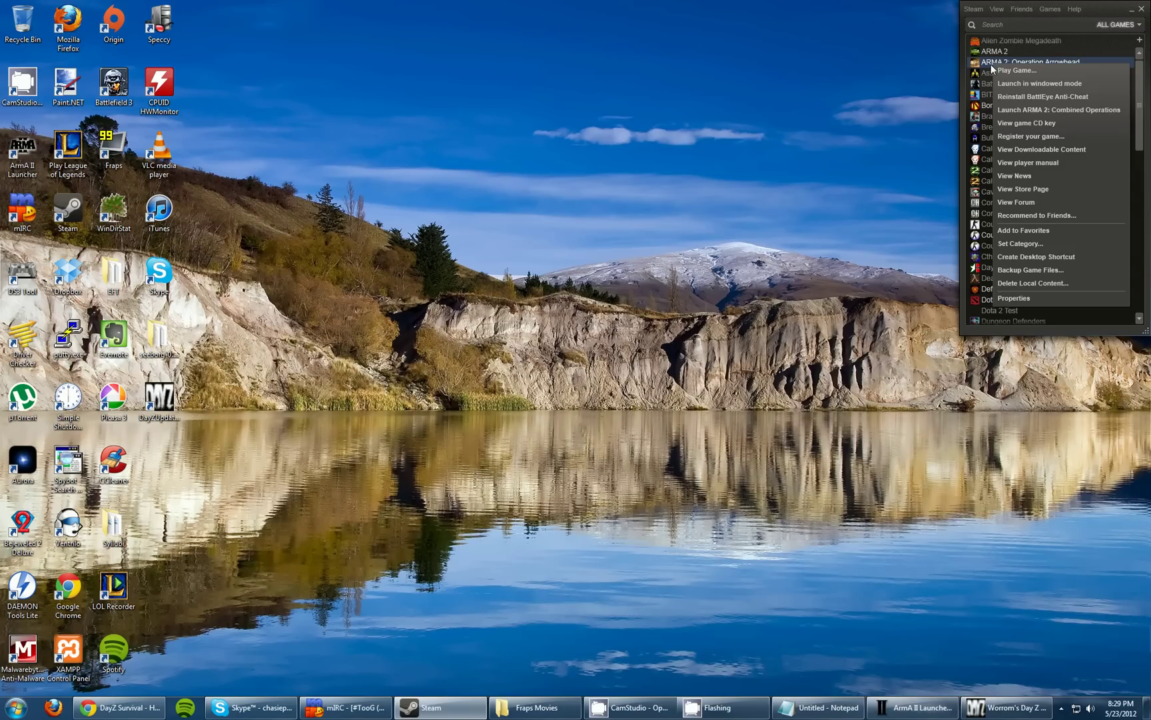
click(986, 66)
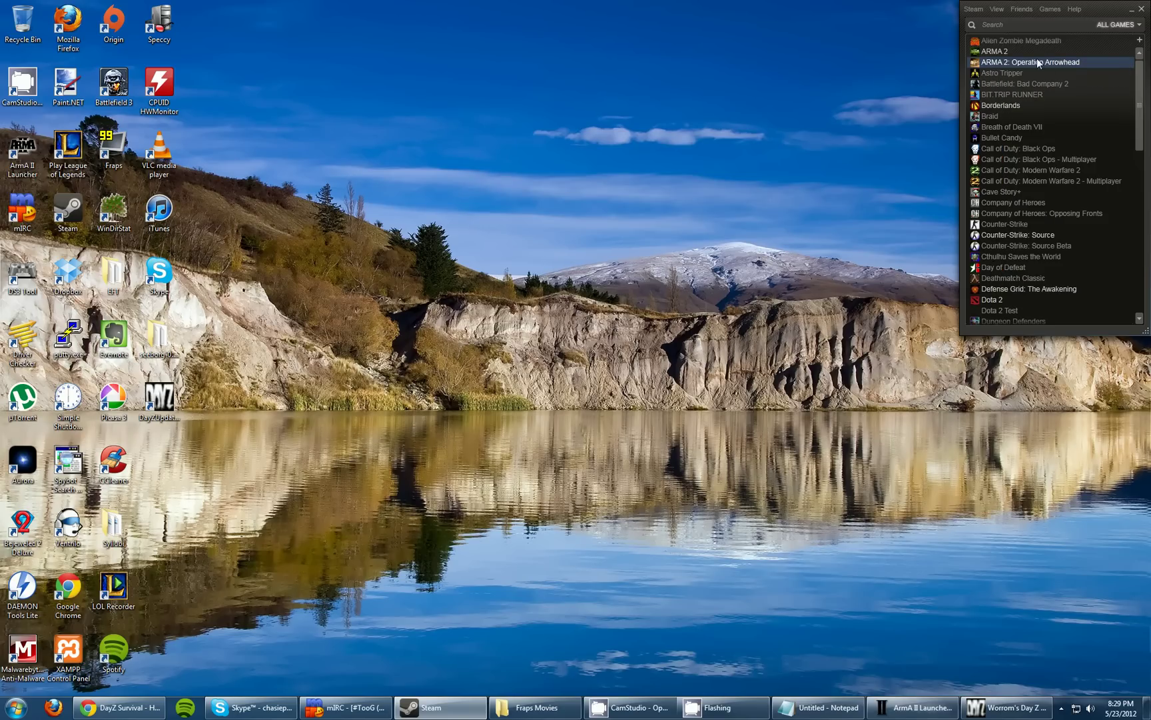
- Review the launch options in the ARMA 2: Operation Arrowhead properties, and close the dialogs without changing anything
right_click(990, 63)
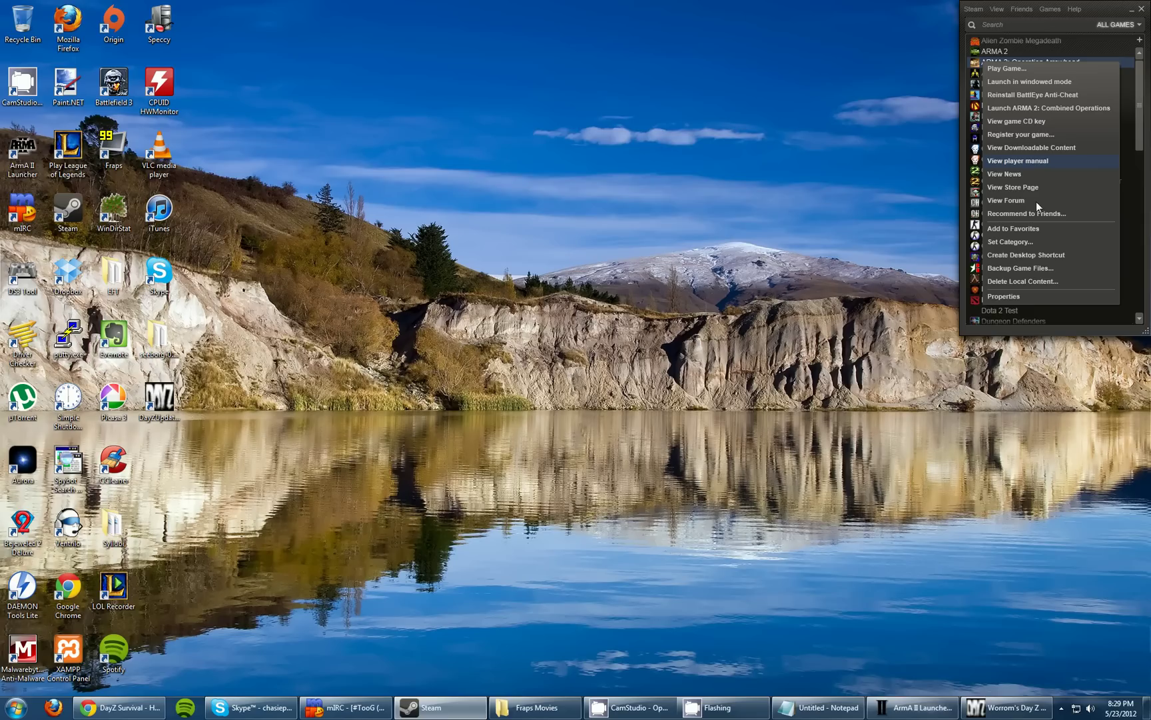
click(1013, 298)
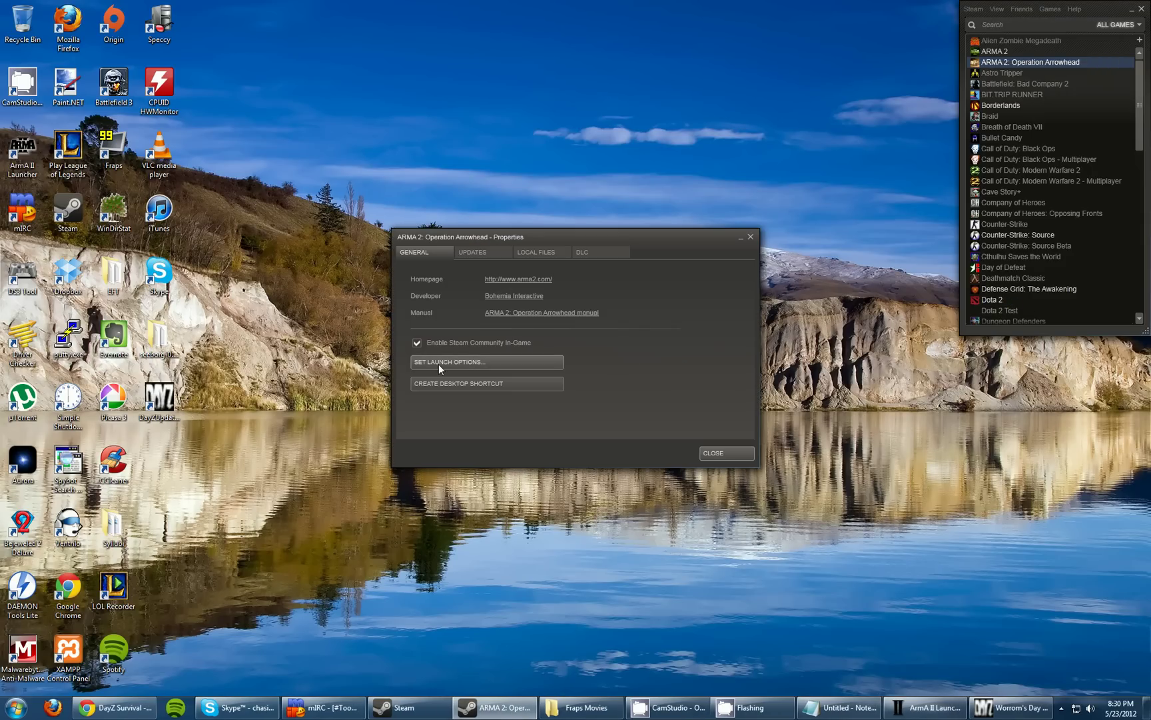
click(482, 365)
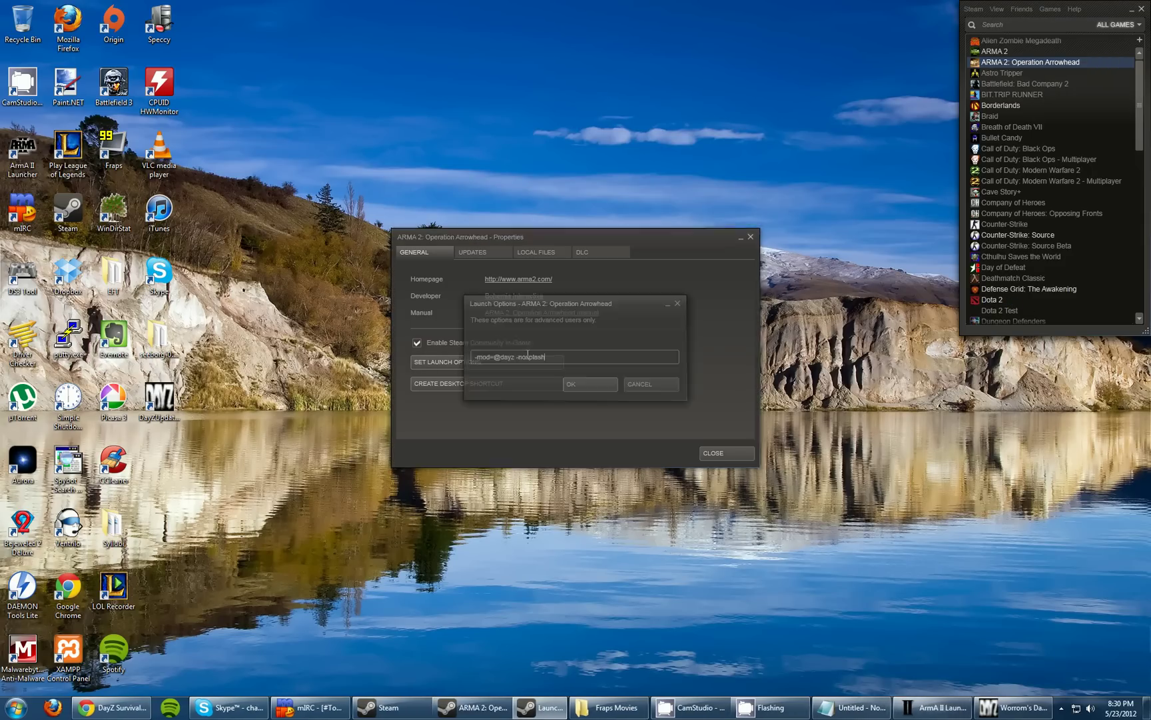
drag(545, 357, 473, 359)
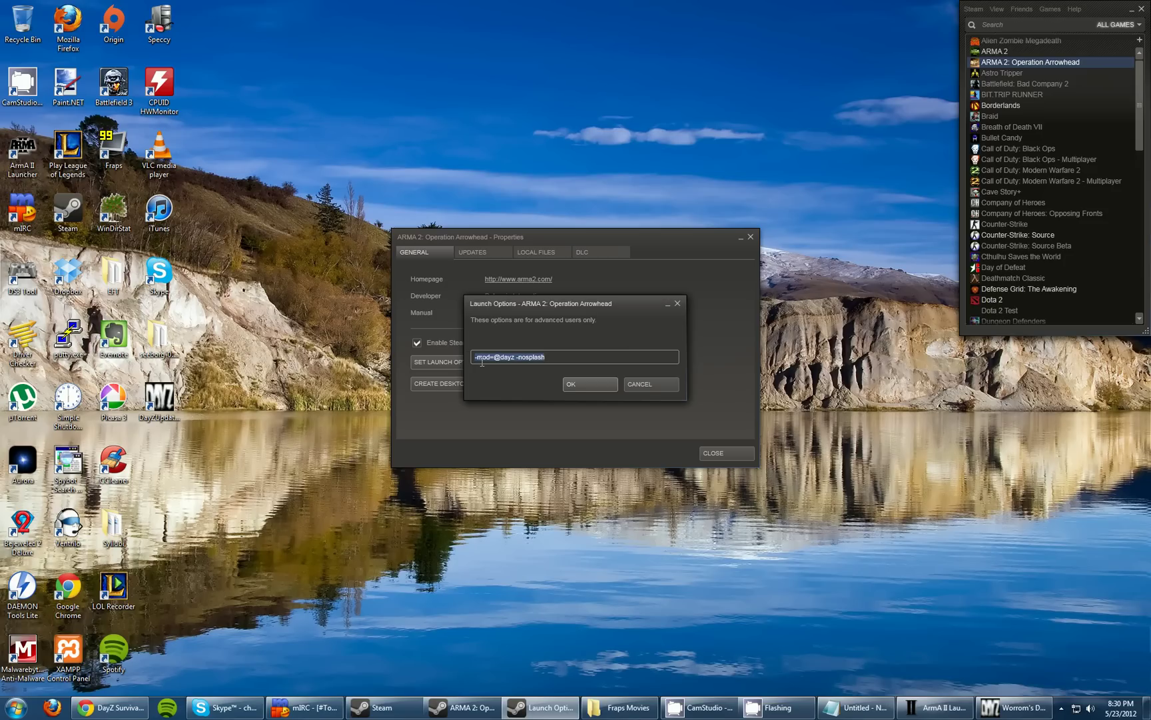
click(496, 357)
drag(517, 357, 562, 360)
click(562, 360)
key(ctrl+a)
drag(493, 358, 533, 362)
click(647, 383)
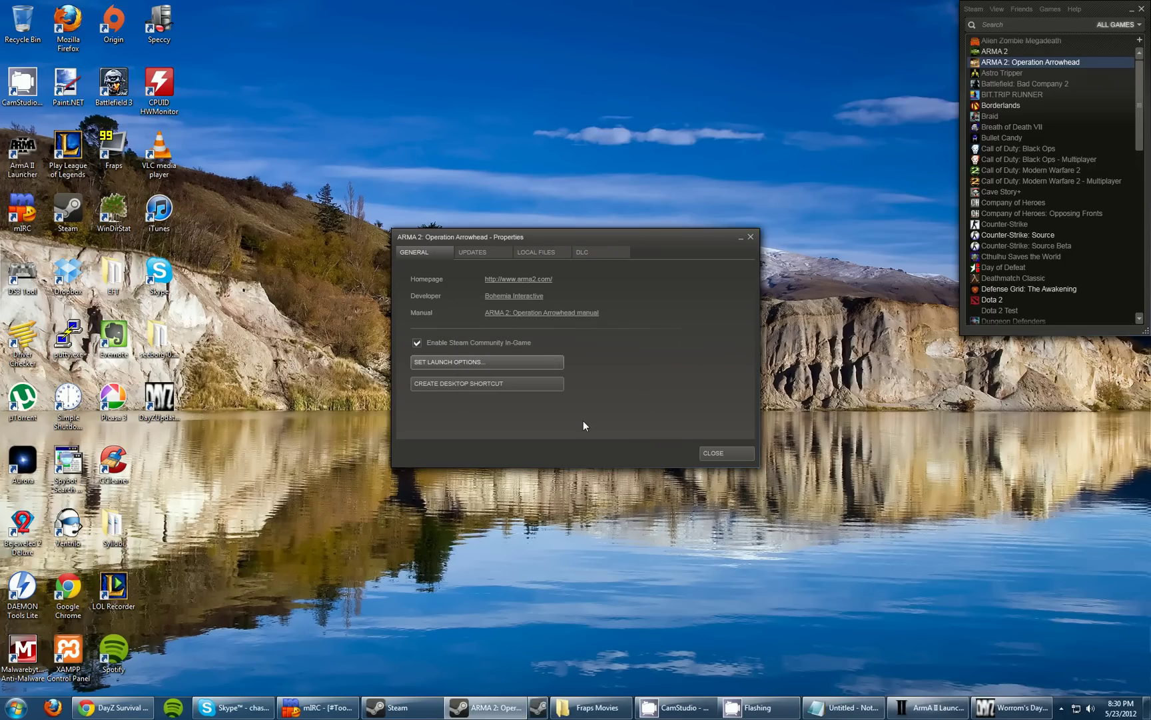
click(709, 453)
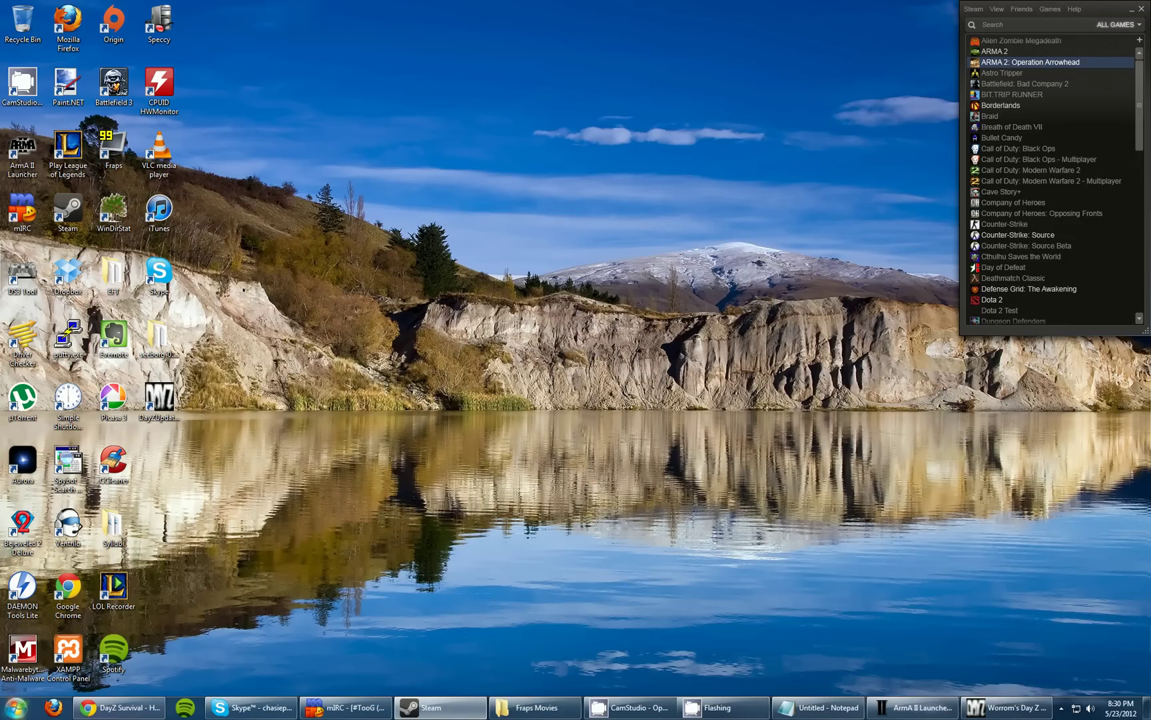
- Open the game's install folder at D:\Steam\steamapps\common\arma 2 operation arrowhead in Windows Explorer
key(super)
click(221, 547)
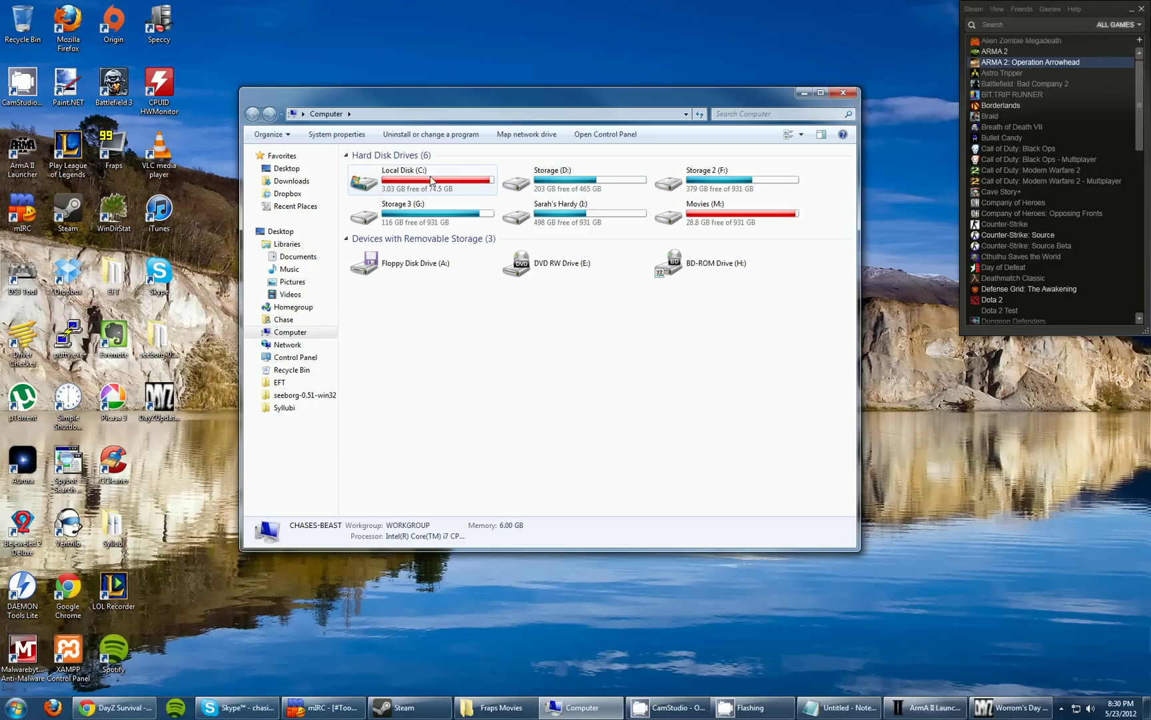
double_click(550, 186)
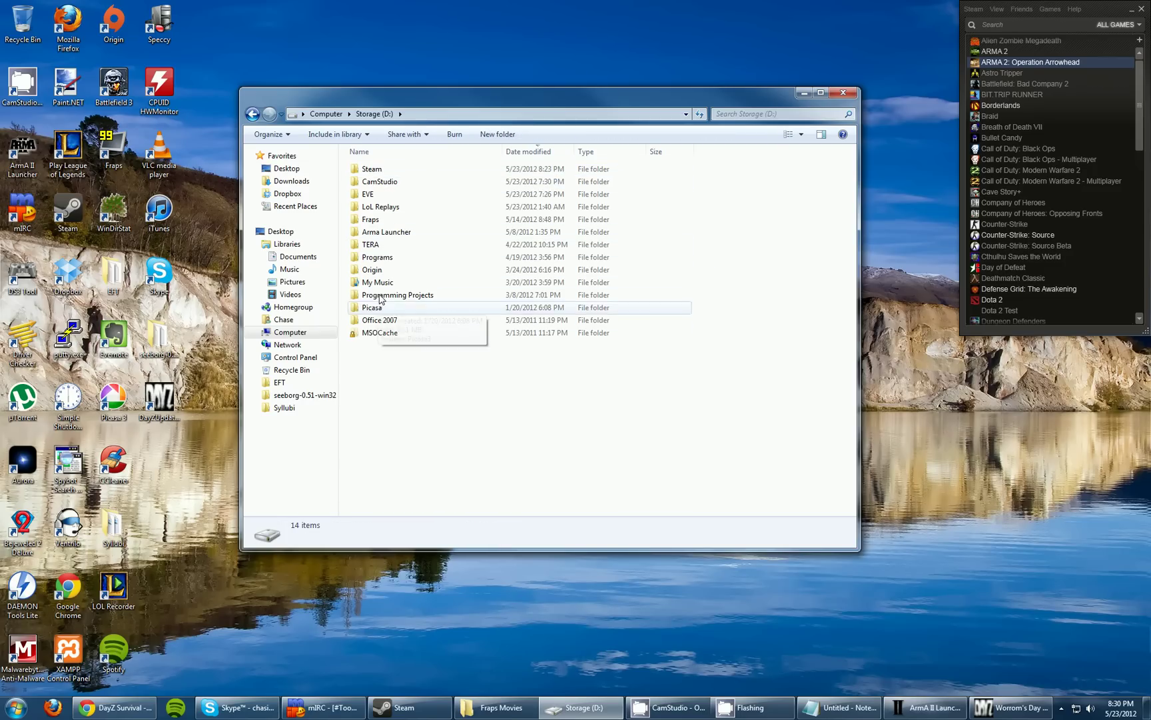
click(366, 152)
double_click(371, 320)
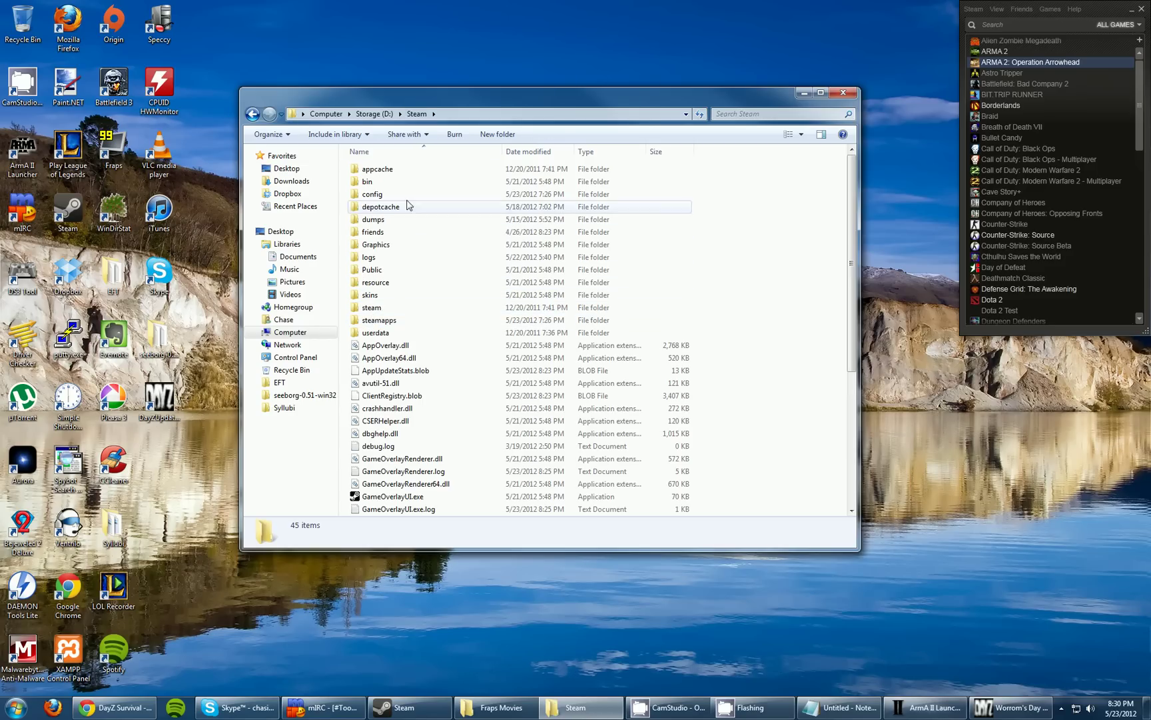
double_click(378, 321)
double_click(386, 171)
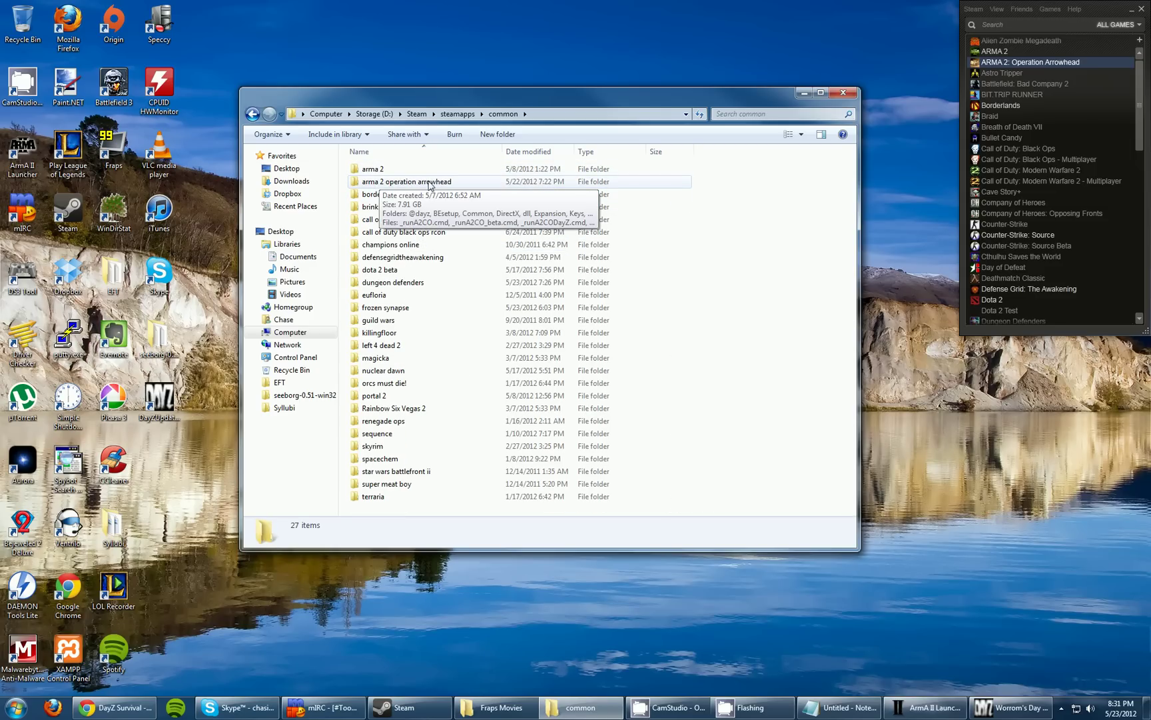
double_click(411, 181)
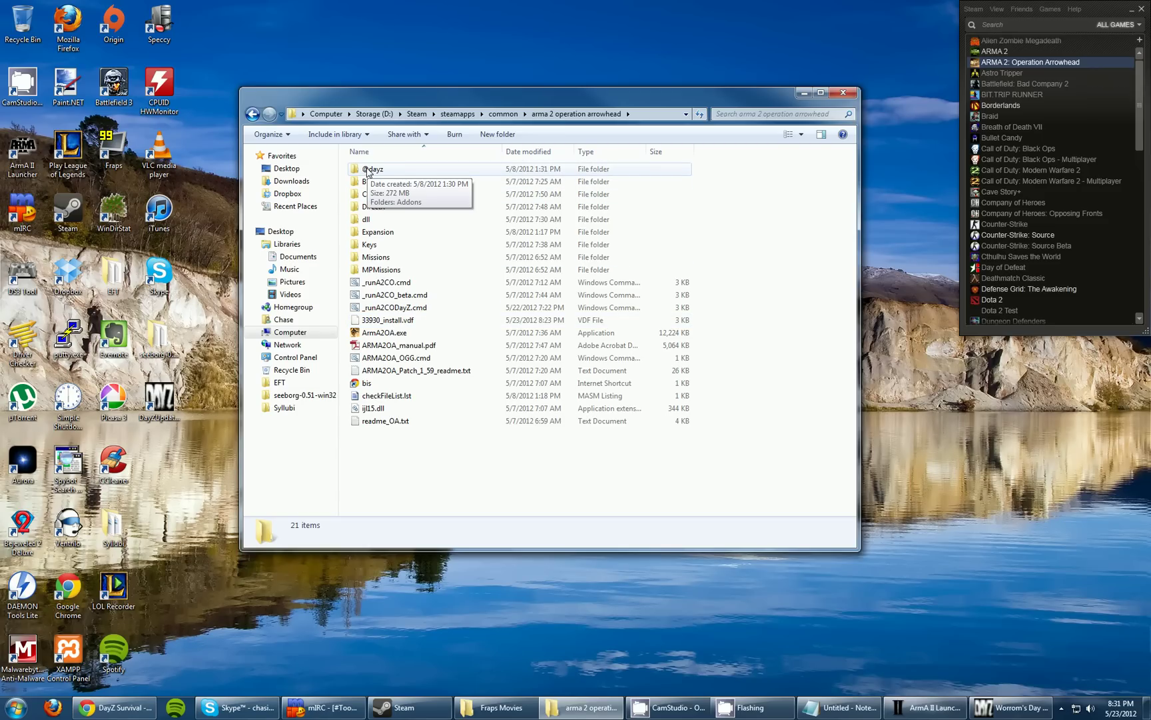
click(376, 179)
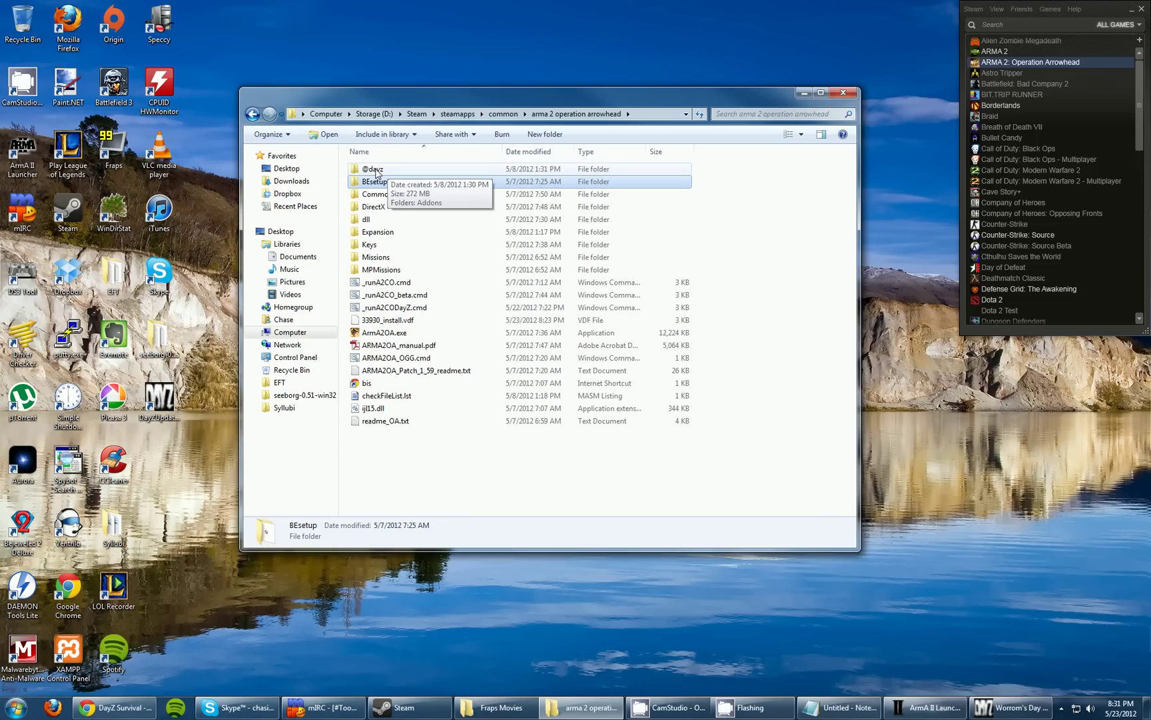
double_click(374, 171)
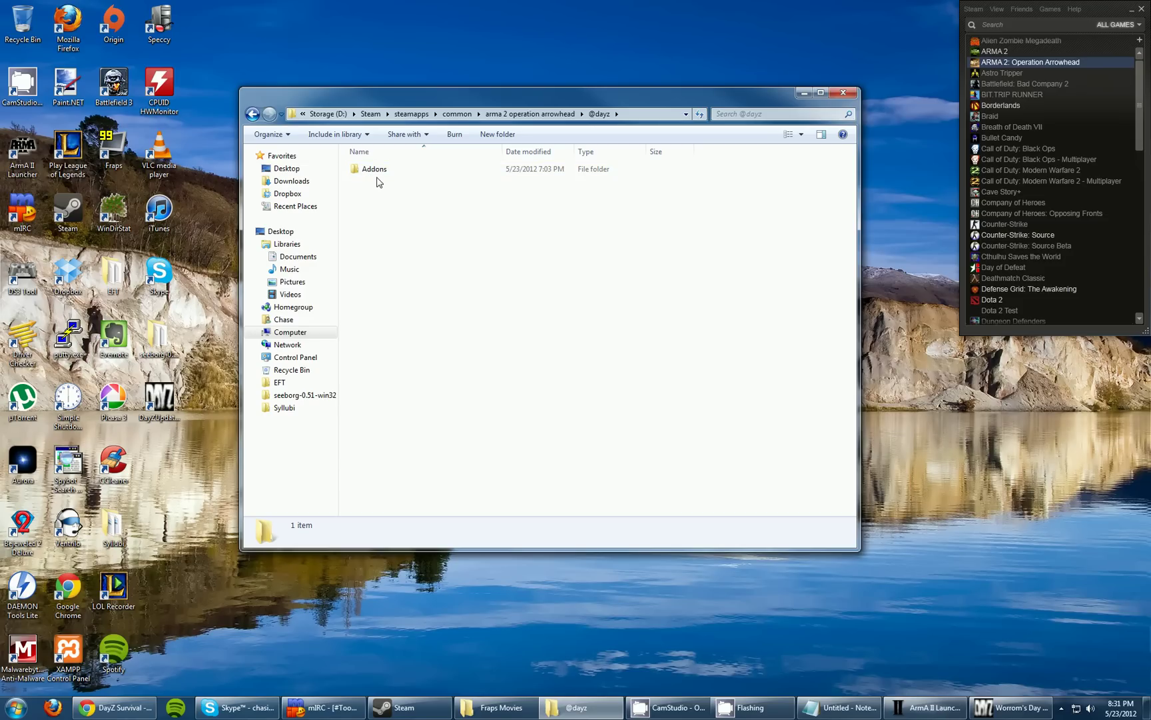
double_click(375, 171)
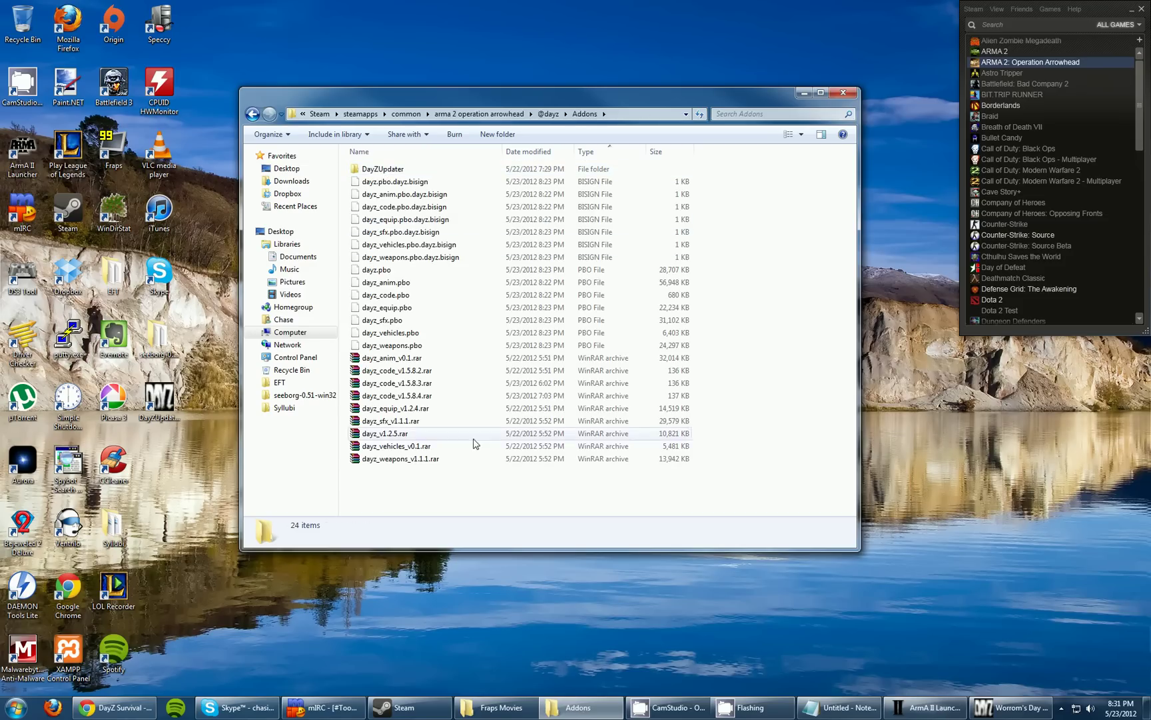
- Examine the DayZ mod files and downloaded archives in the Addons folder
drag(435, 484, 370, 156)
click(476, 486)
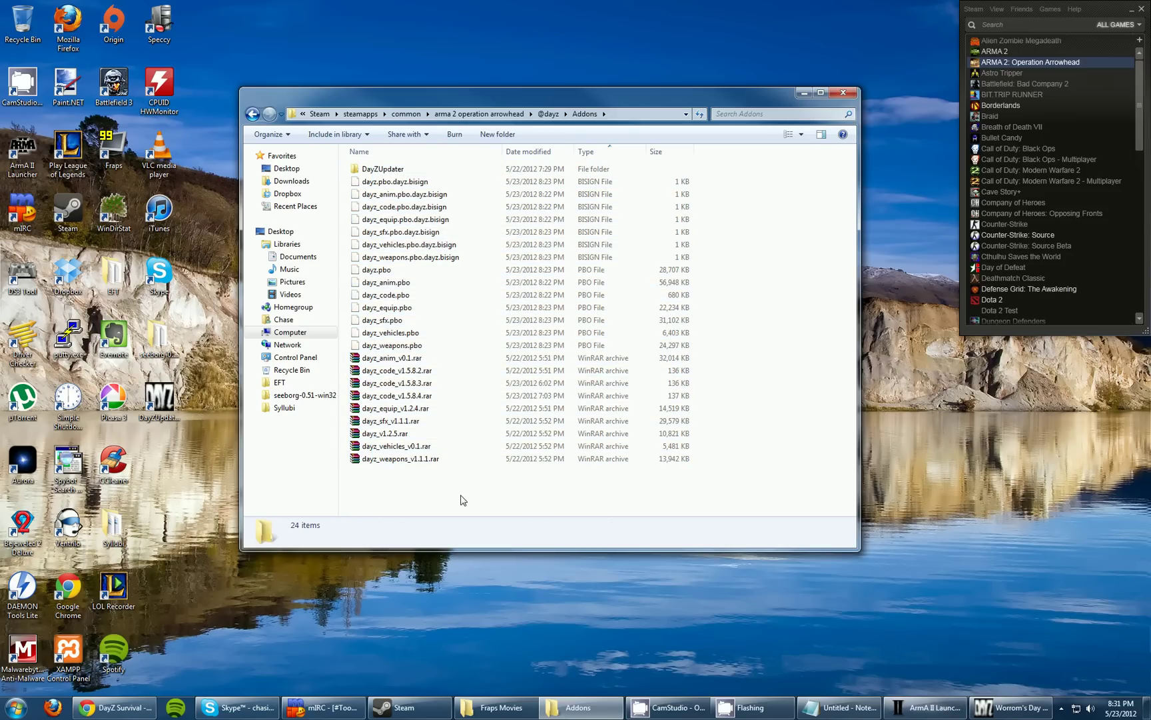
drag(464, 496, 347, 160)
click(465, 489)
drag(467, 483, 400, 200)
click(458, 483)
drag(463, 489, 400, 183)
click(450, 493)
drag(454, 503, 383, 160)
click(460, 490)
drag(460, 488, 390, 160)
click(488, 487)
drag(441, 503, 396, 161)
click(442, 498)
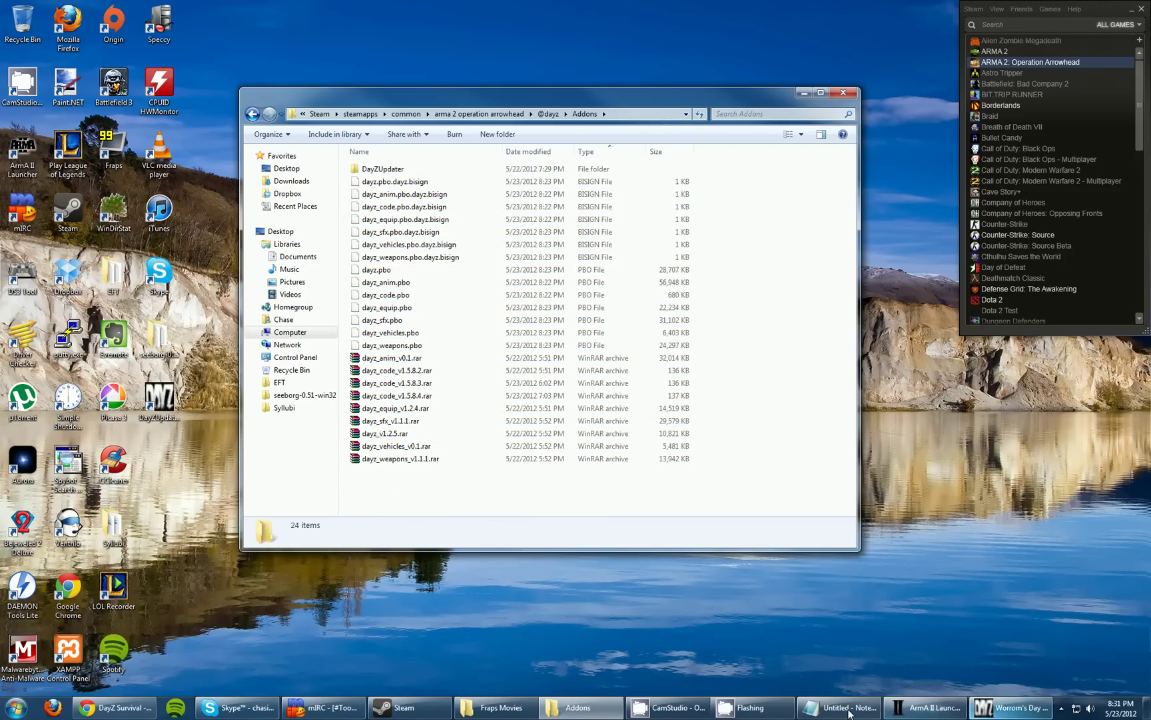
- Switch to Chrome and read through the DayZ Updater page on worrom.com
click(115, 706)
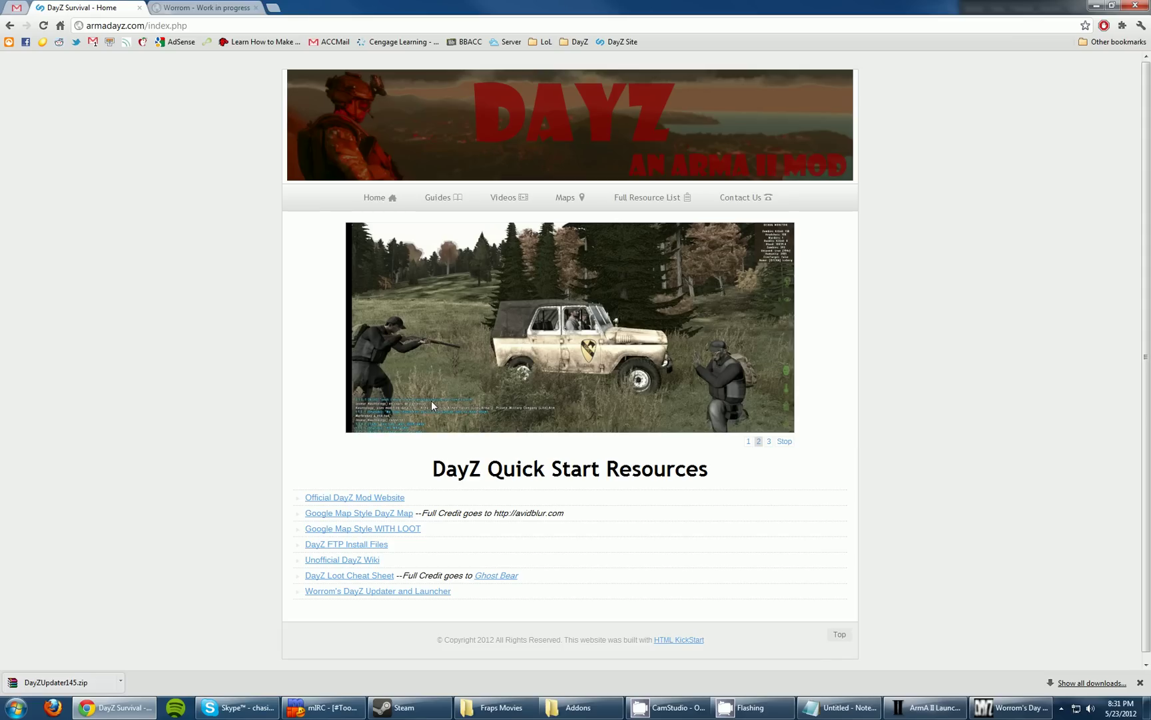
click(203, 8)
scroll(390, 206, up, 1)
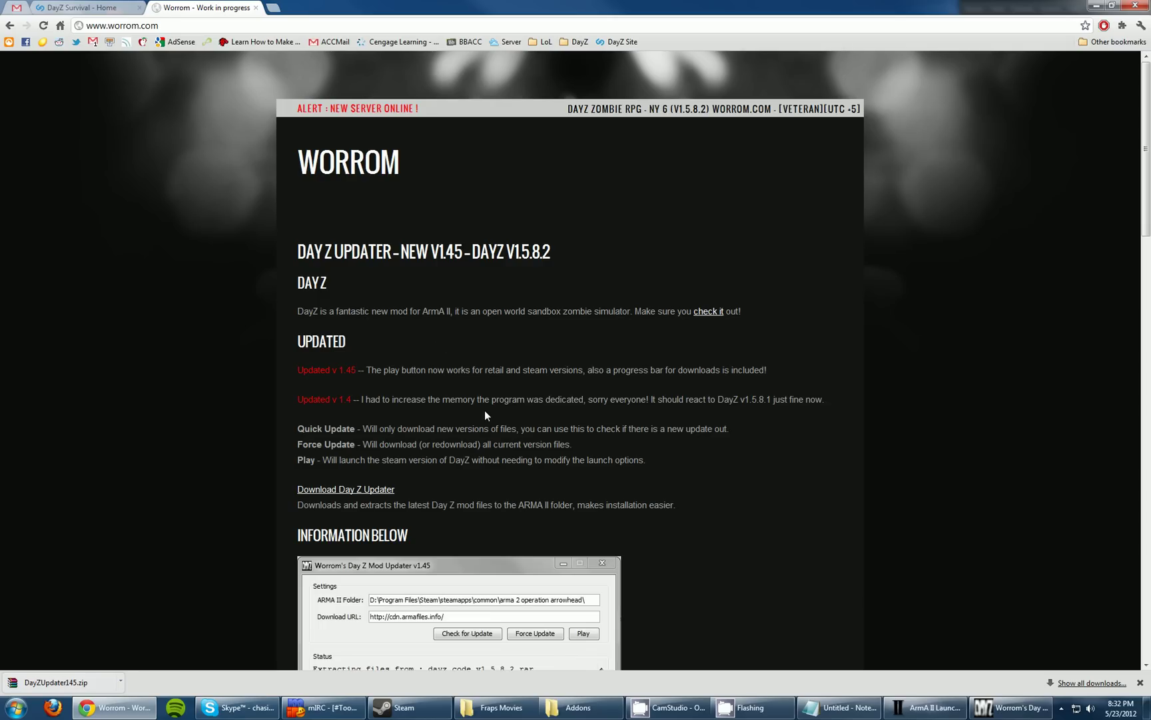
scroll(485, 413, down, 10)
scroll(534, 430, up, 5)
scroll(716, 412, up, 6)
- Locate the Worrom's DayZ Updater and Launcher link on the DayZ Survival home page, and minimise the browser
click(95, 10)
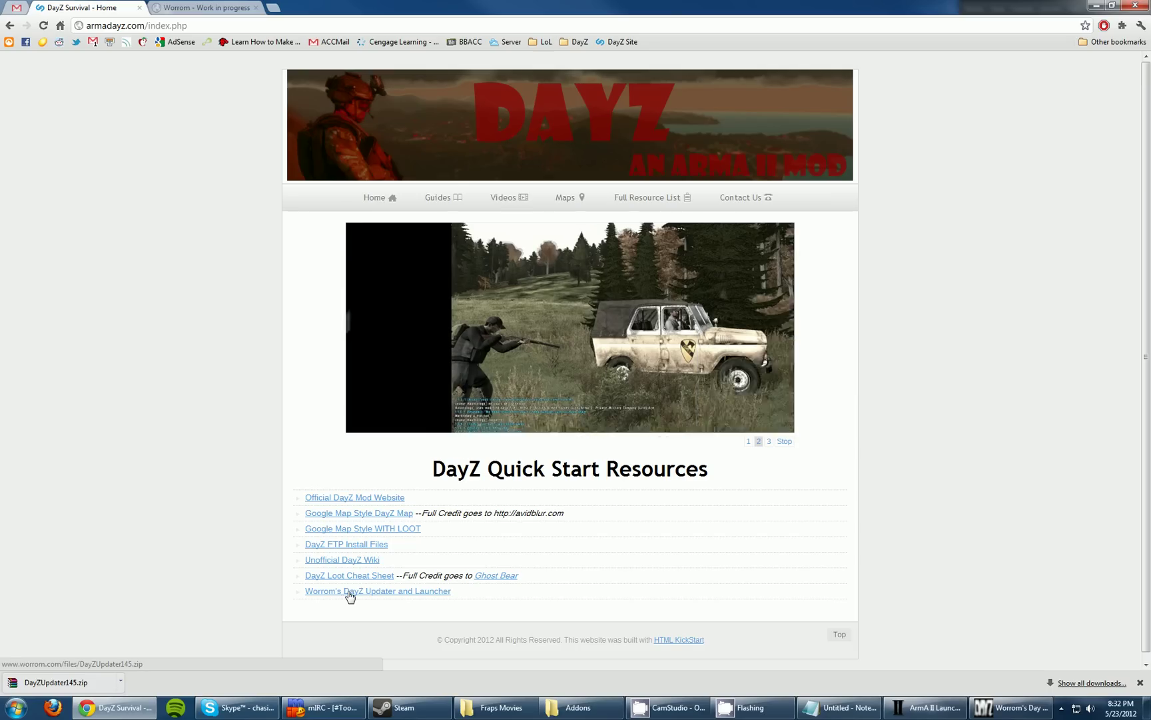
drag(453, 590, 305, 592)
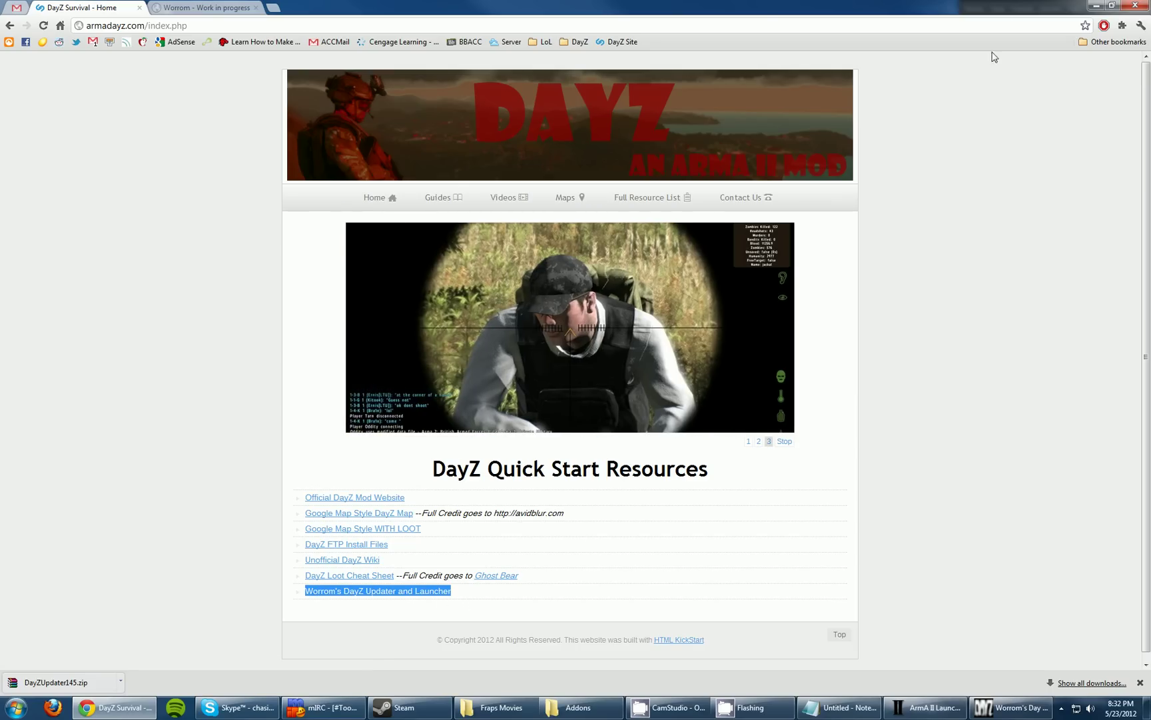
click(1093, 5)
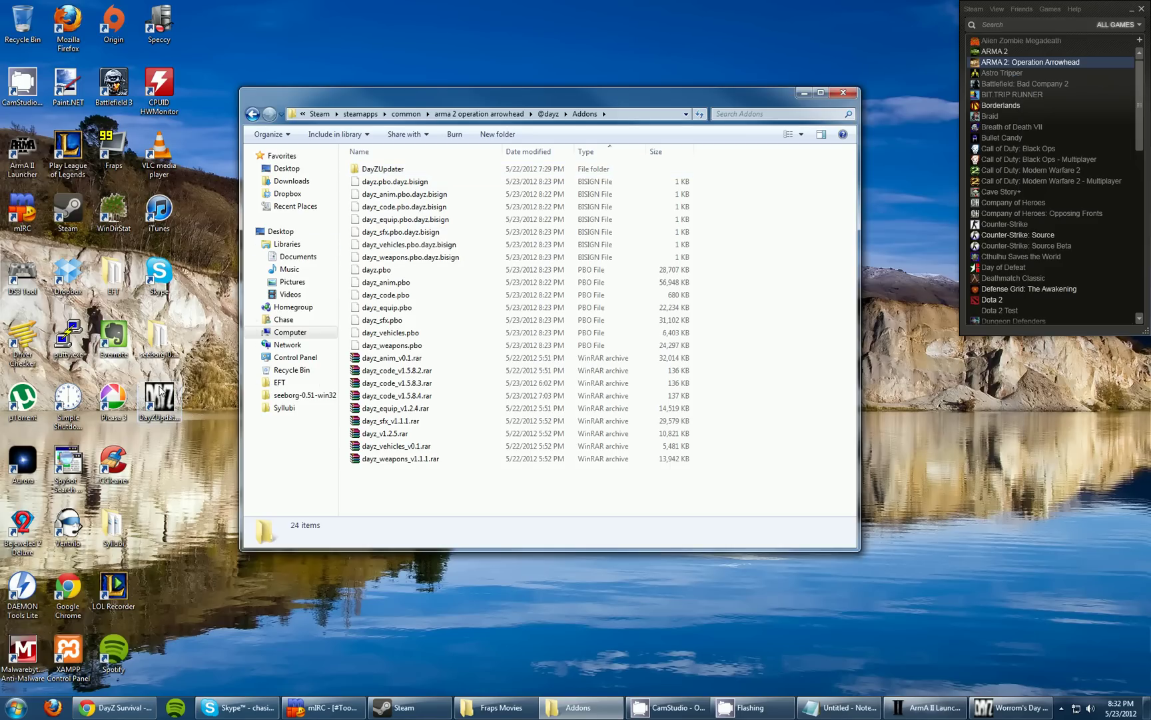
- Open Worrom's Day Z Mod Updater and place its window over the Addons folder window
click(163, 403)
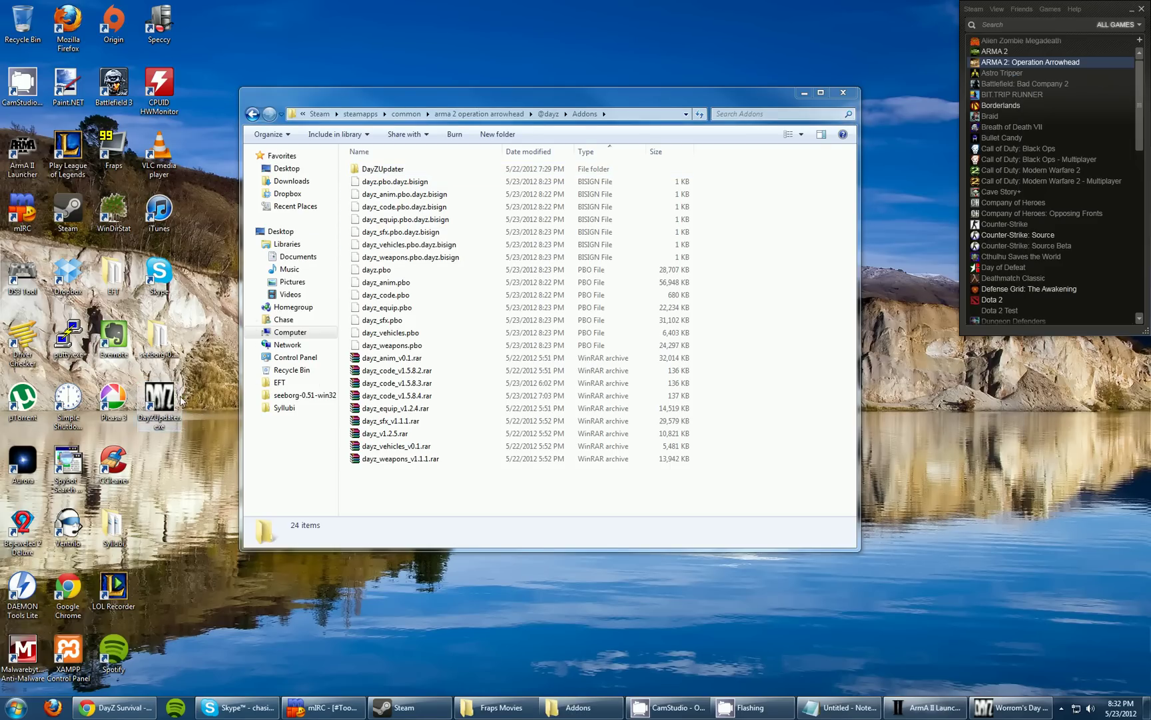
double_click(172, 399)
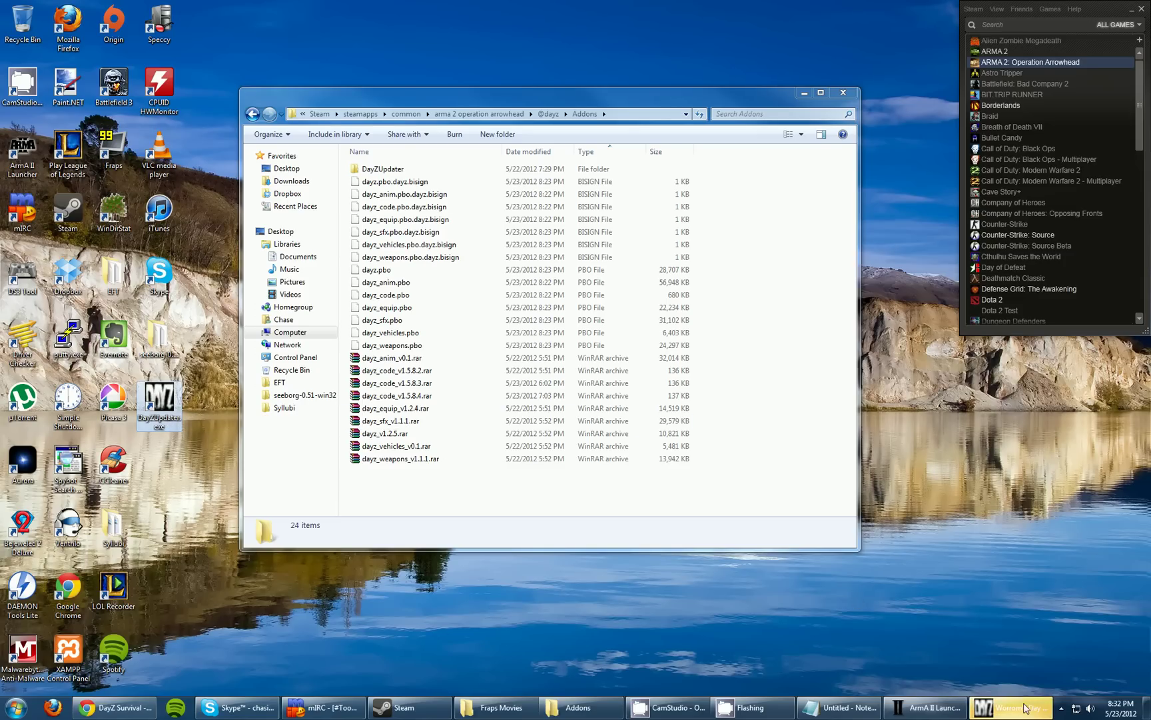
drag(439, 88, 669, 208)
- Examine the ARMA II folder path and the download URL in the updater's settings
drag(736, 235, 550, 235)
drag(640, 252, 552, 251)
drag(736, 235, 503, 234)
drag(660, 252, 537, 244)
drag(753, 236, 533, 237)
click(638, 250)
drag(642, 250, 552, 251)
click(634, 252)
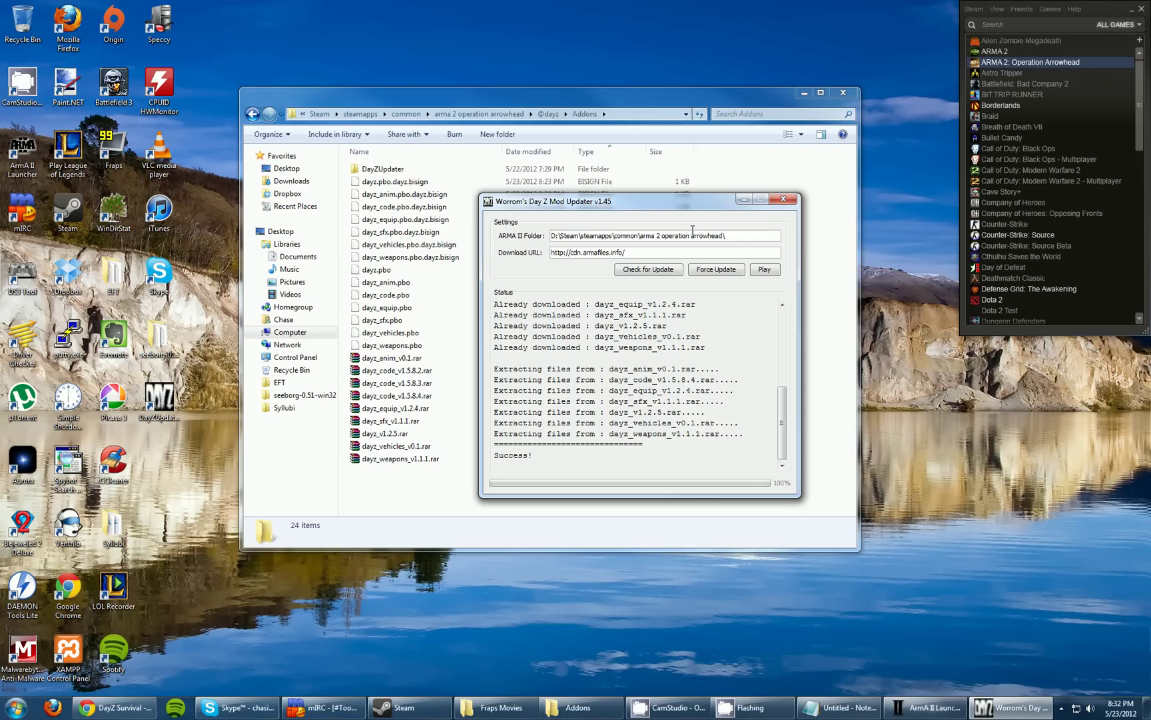
drag(734, 236, 576, 236)
drag(641, 252, 577, 252)
drag(729, 235, 577, 238)
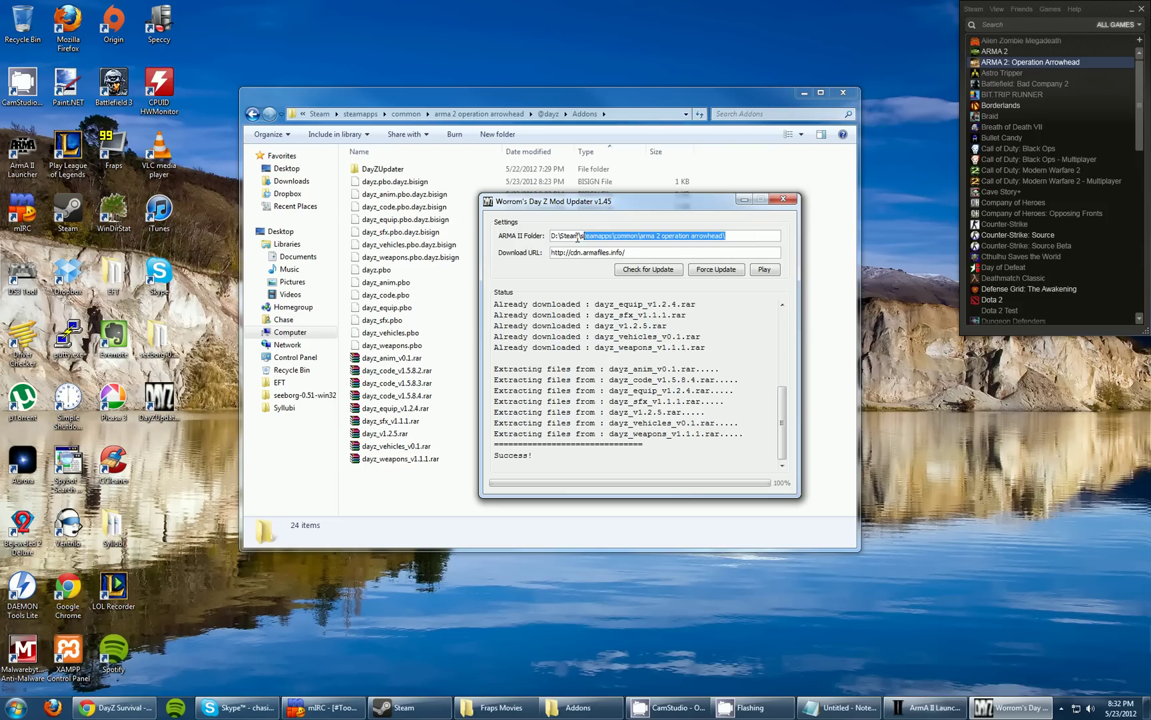
click(655, 250)
drag(754, 235, 570, 241)
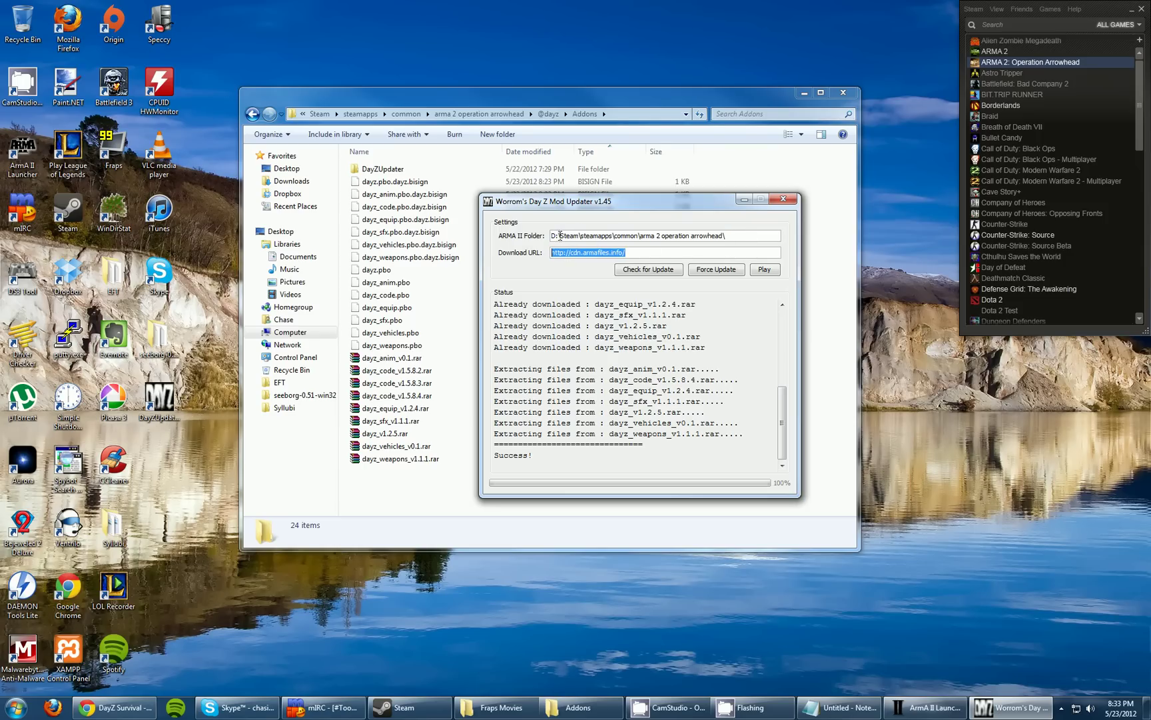
drag(553, 236, 571, 236)
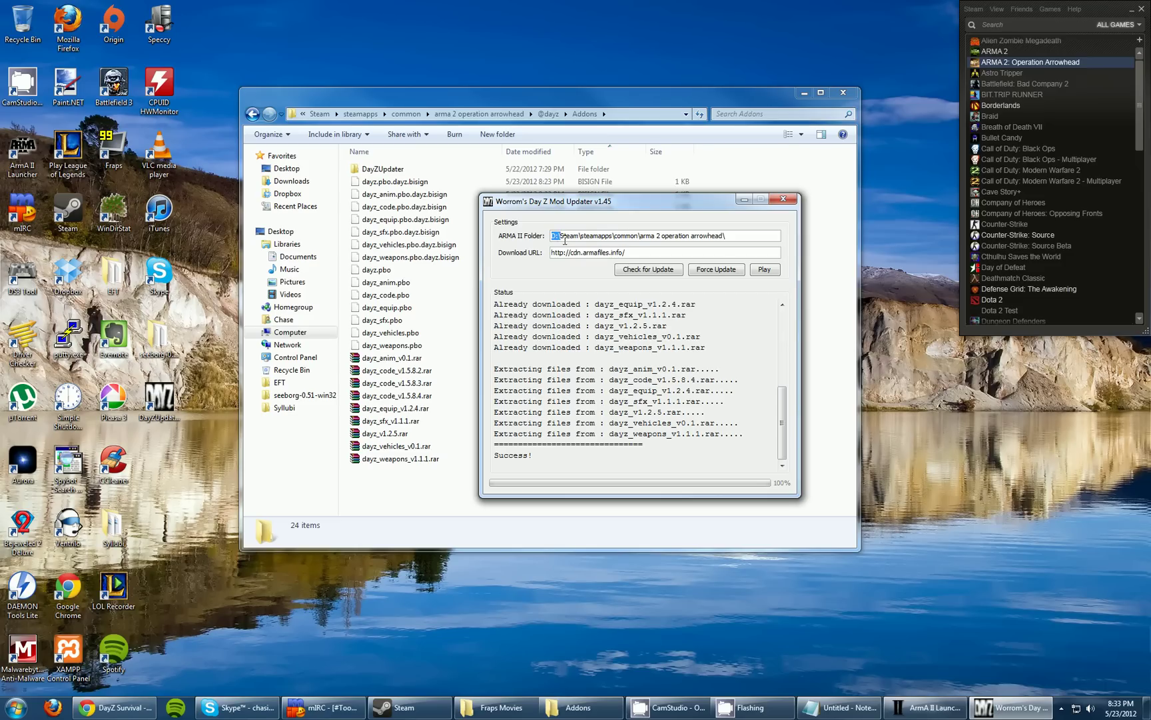
drag(730, 240, 564, 234)
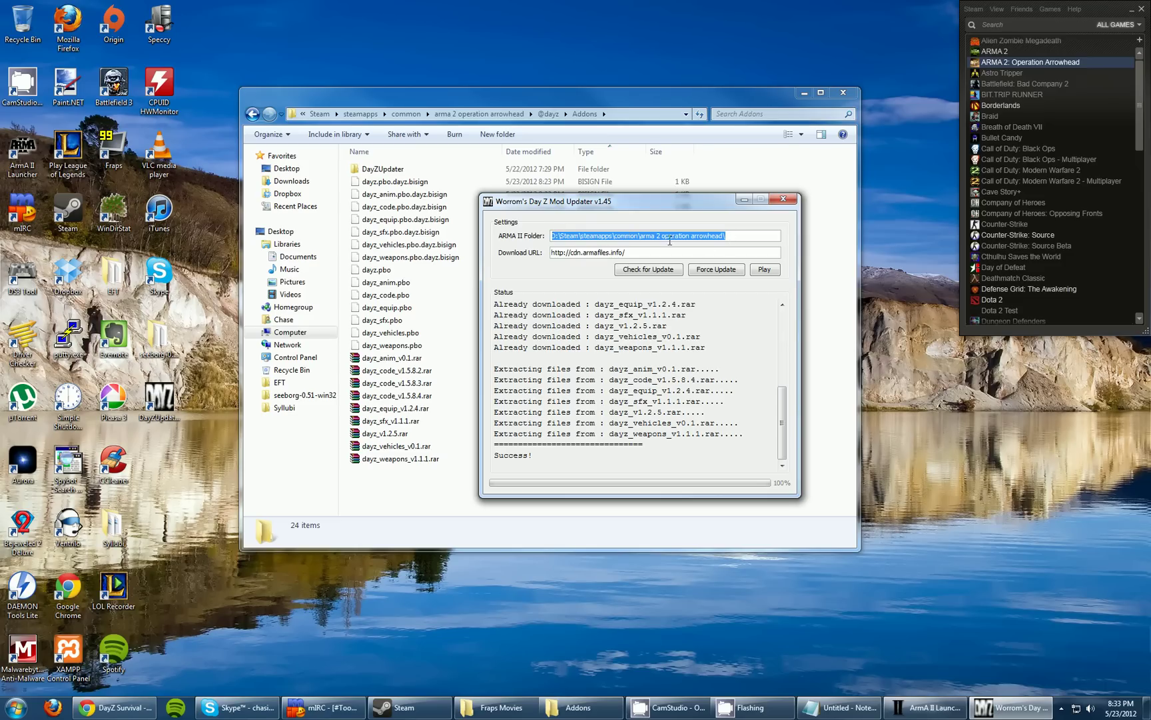
click(732, 236)
drag(754, 234, 552, 235)
click(551, 236)
drag(627, 253, 551, 252)
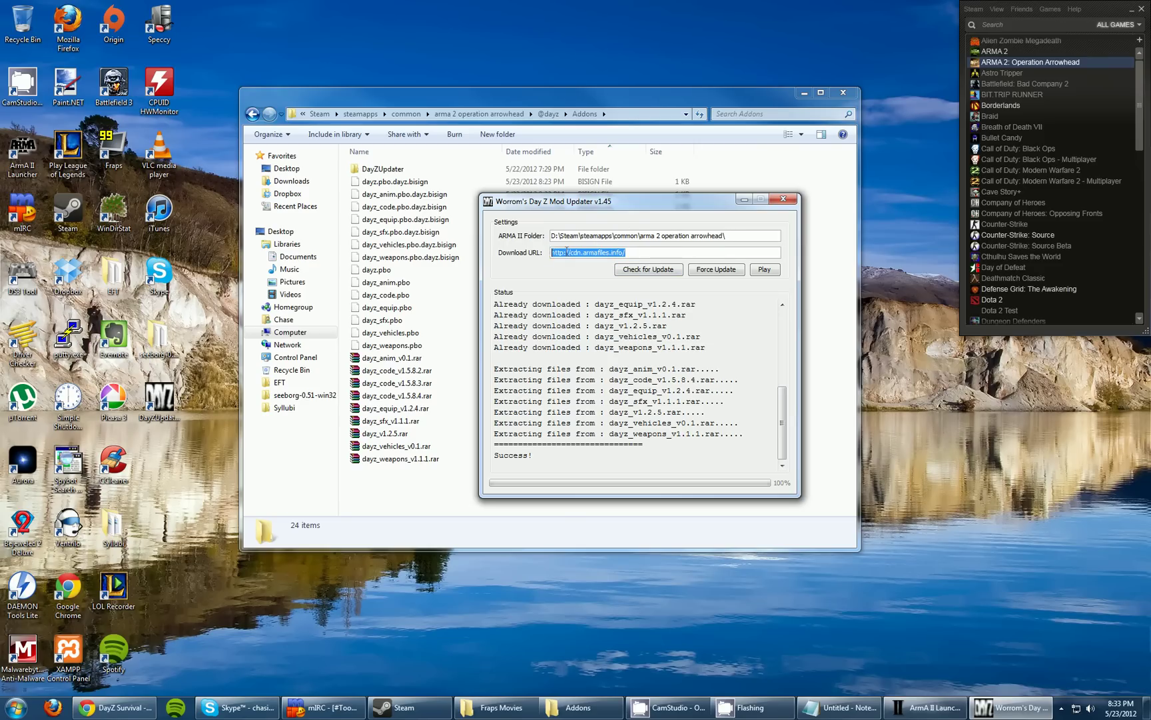
click(584, 253)
key(BackSpace)
key(BackSpace)
key(BackSpace)
text(uis)
key(BackSpace)
key(BackSpace)
text(s)
click(635, 270)
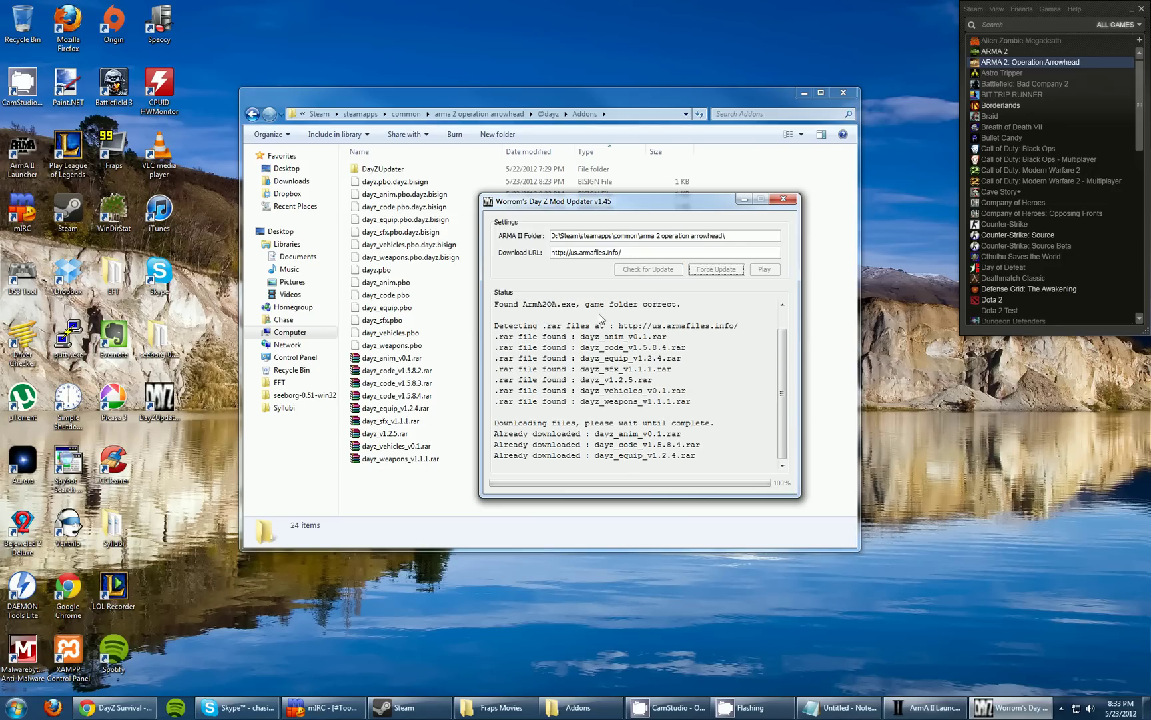
drag(715, 315, 807, 317)
click(735, 324)
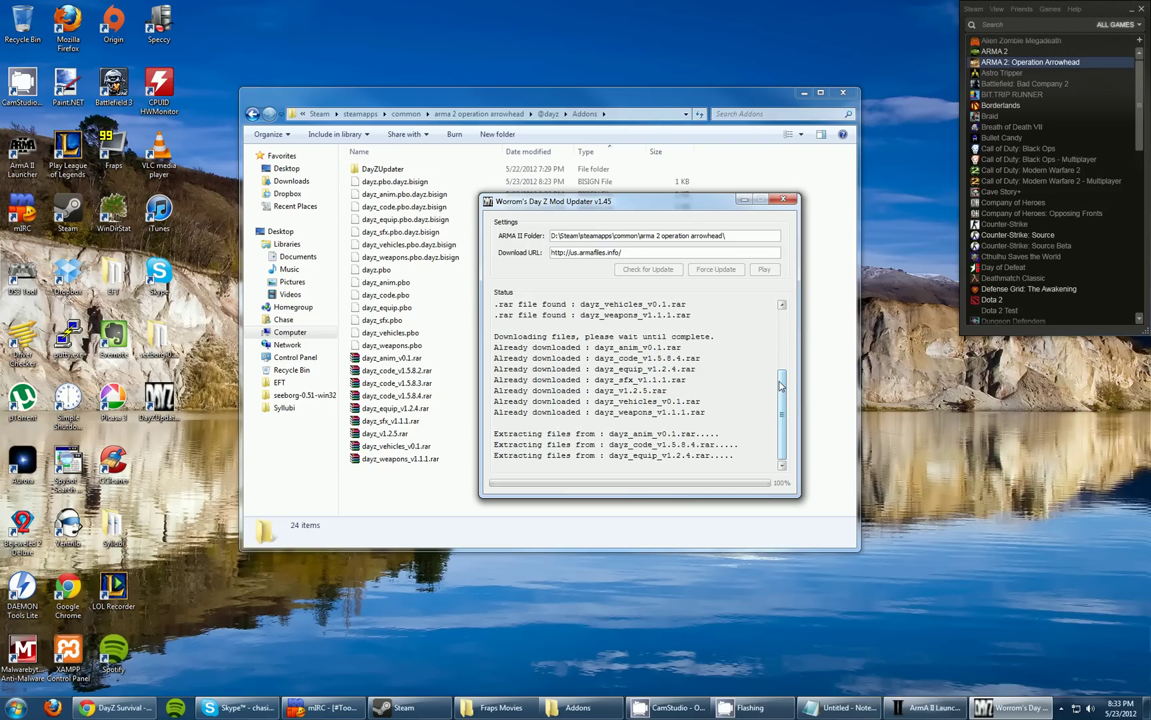
- Check the updated mod files in the Addons folder, and return to Worrom's Day Z Mod Updater
click(433, 320)
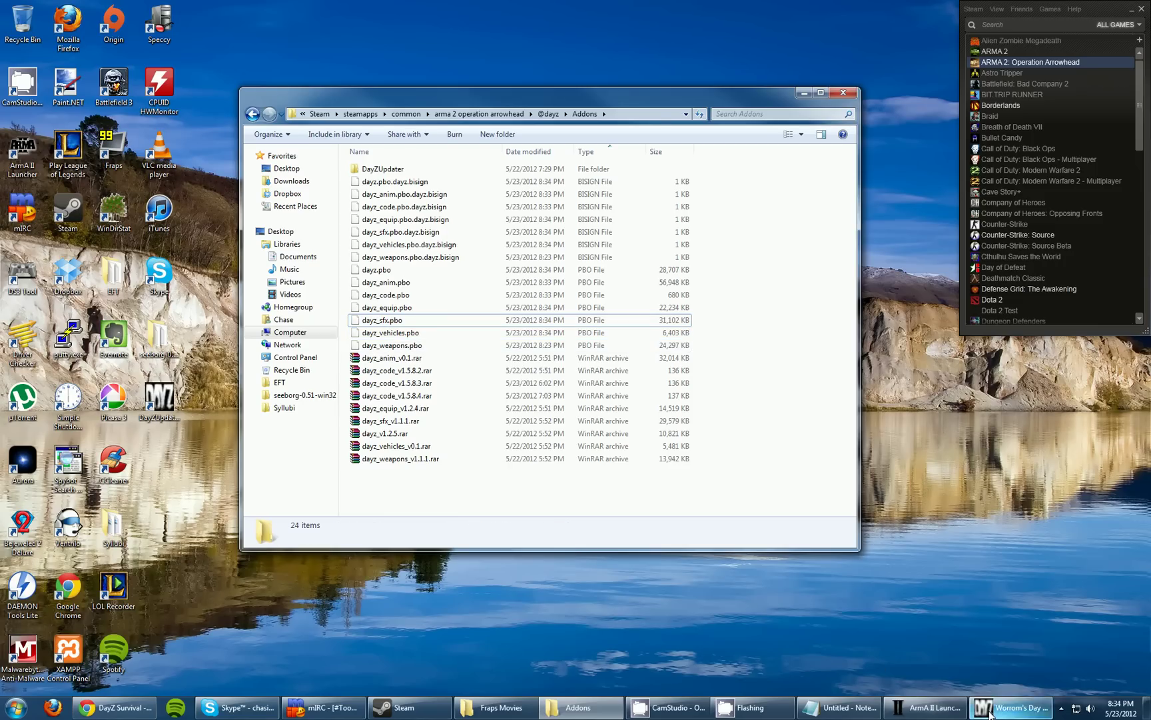
click(1009, 707)
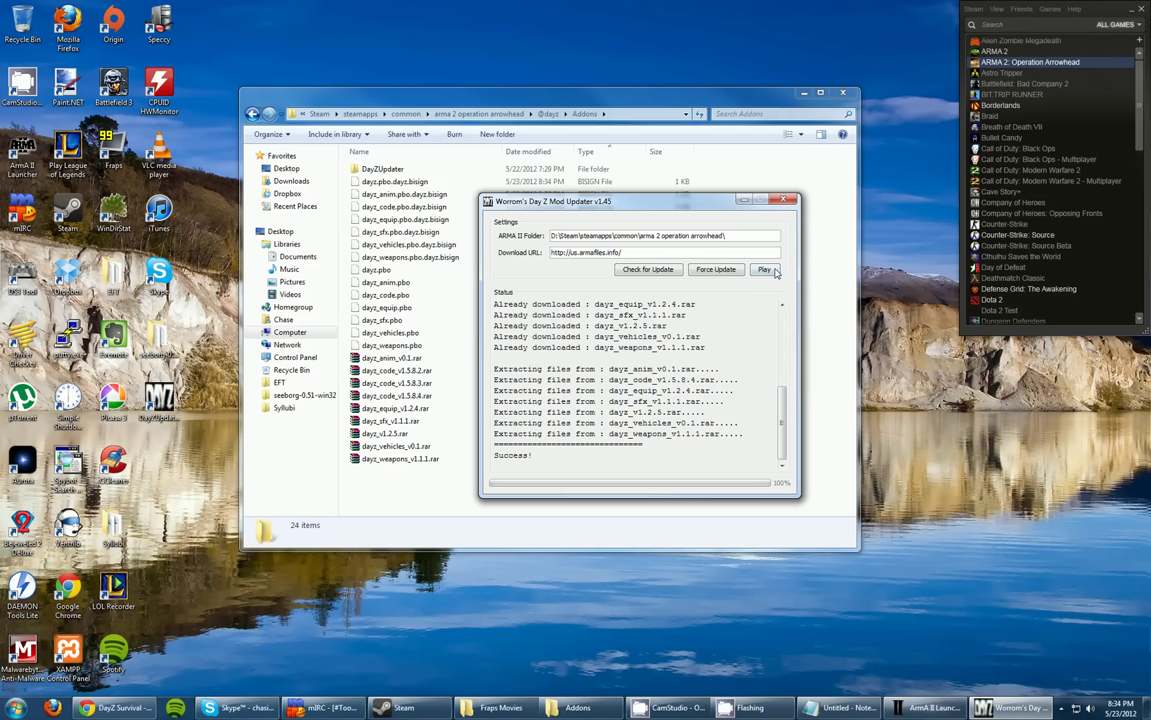
- Review the launch options in the Steam properties of ARMA 2: Operation Arrowhead, and close them without making changes
right_click(1022, 64)
click(915, 297)
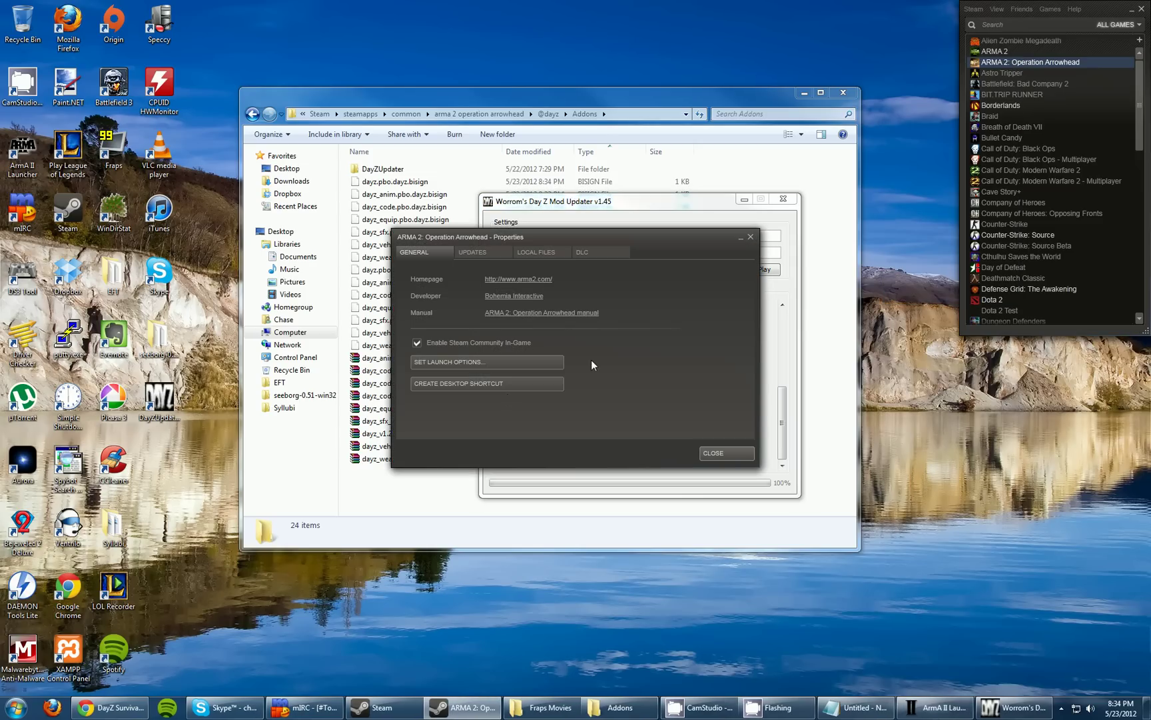
click(482, 362)
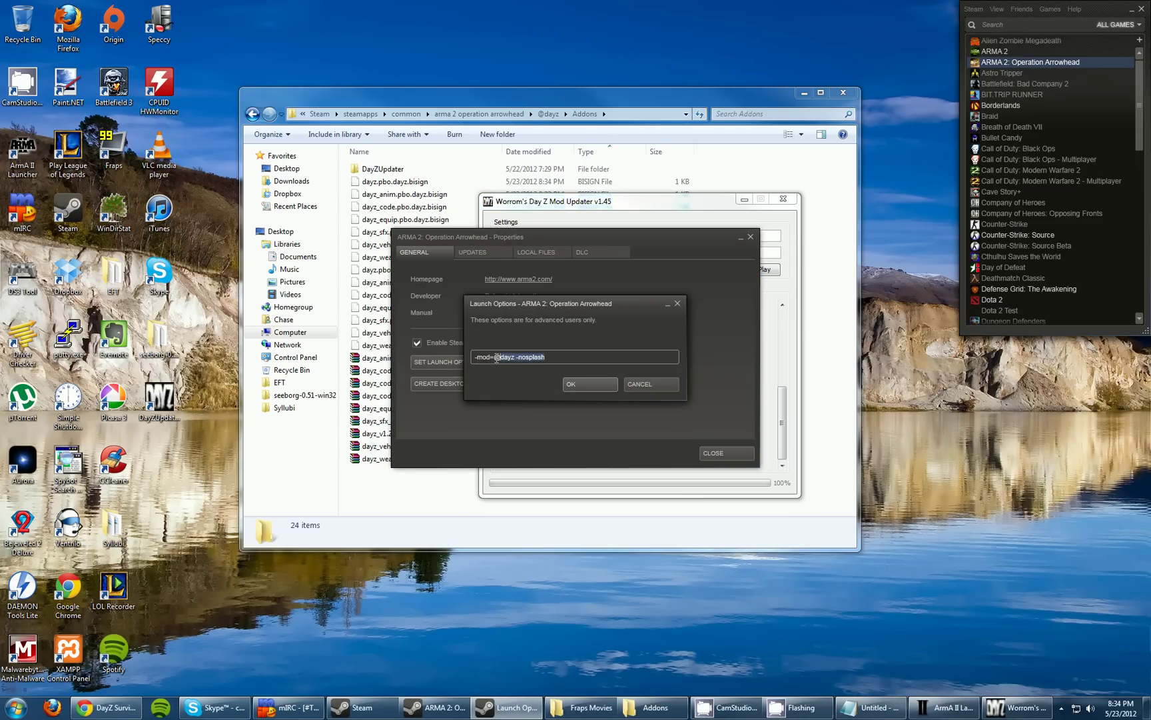
click(658, 382)
click(727, 452)
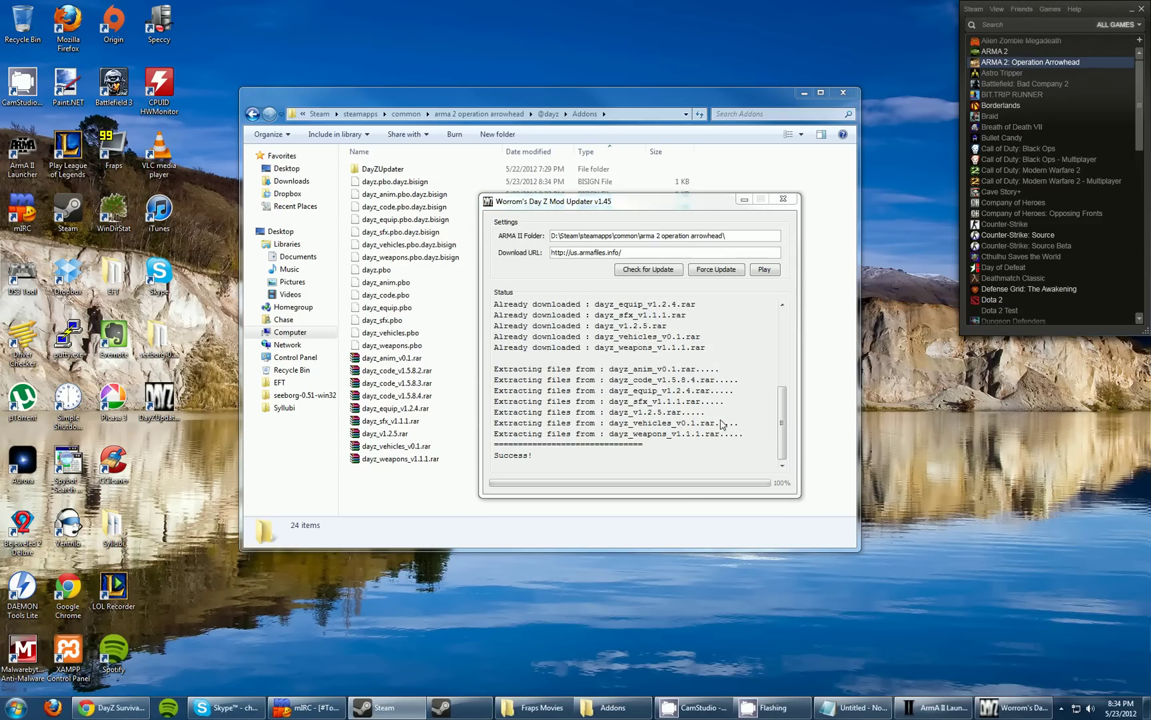
- Launch the game from Worrom's Day Z Mod Updater, and move the updater window aside to uncover the Addons file list
click(768, 270)
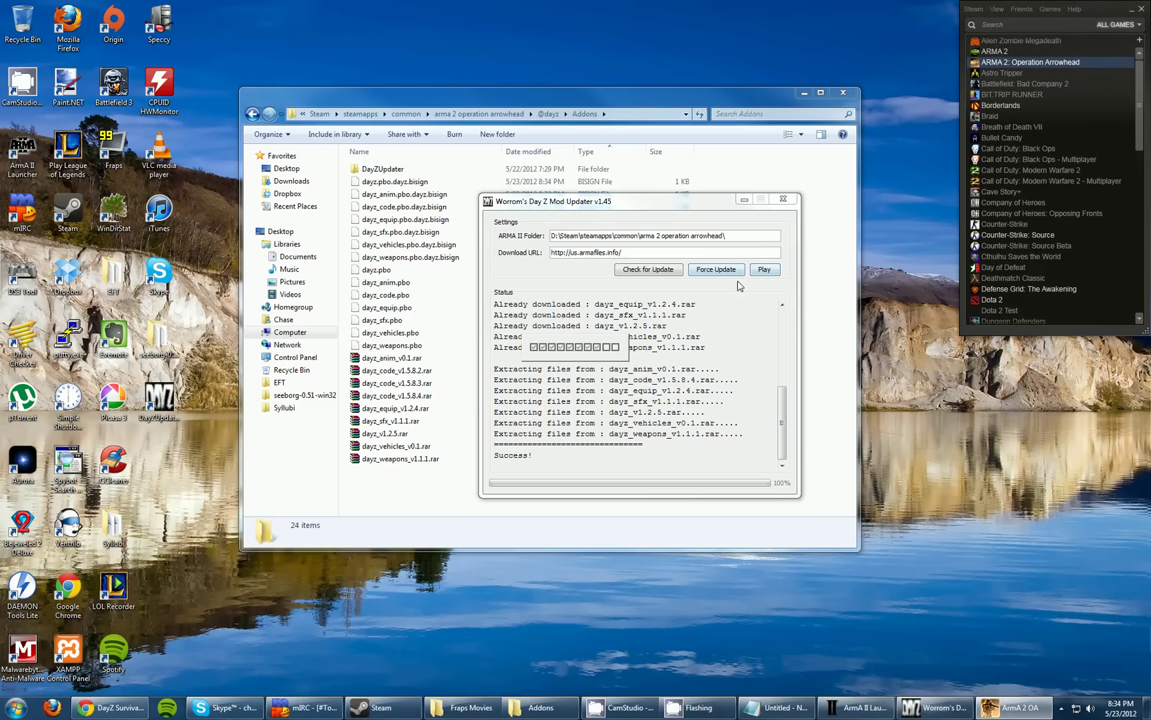
drag(686, 203, 339, 259)
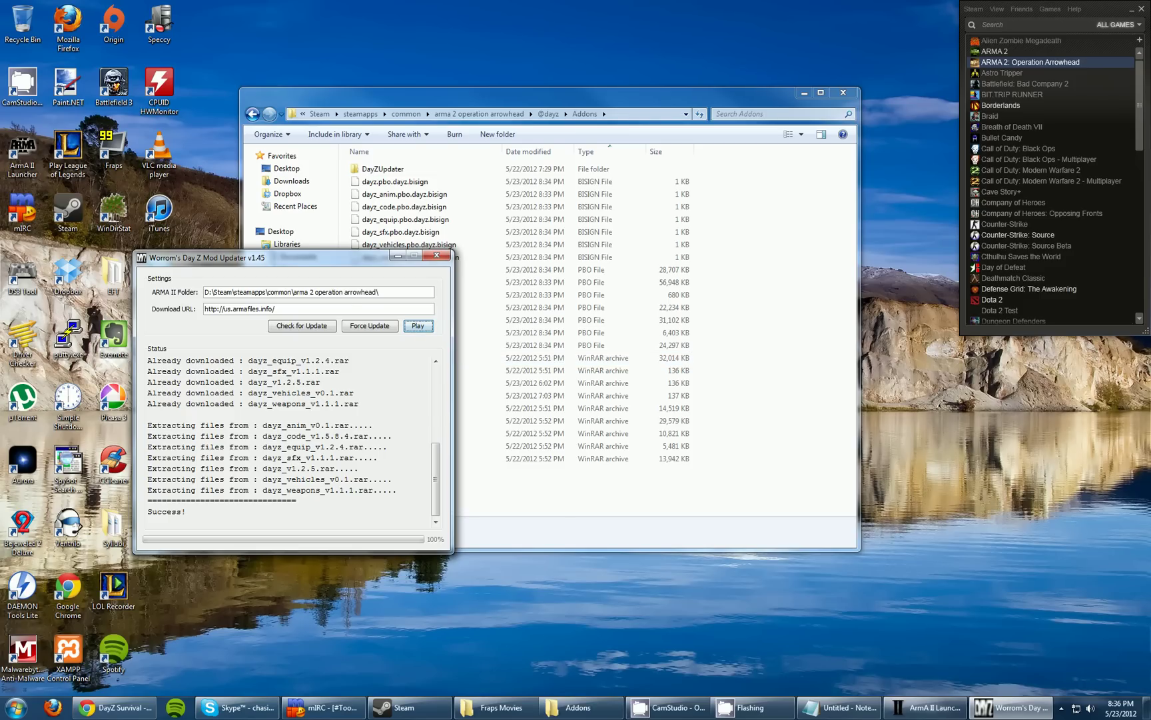
- Switch to the browser, open the Official DayZ Mod Website from the DayZ Quick Start Resources, and look through its front page
click(113, 706)
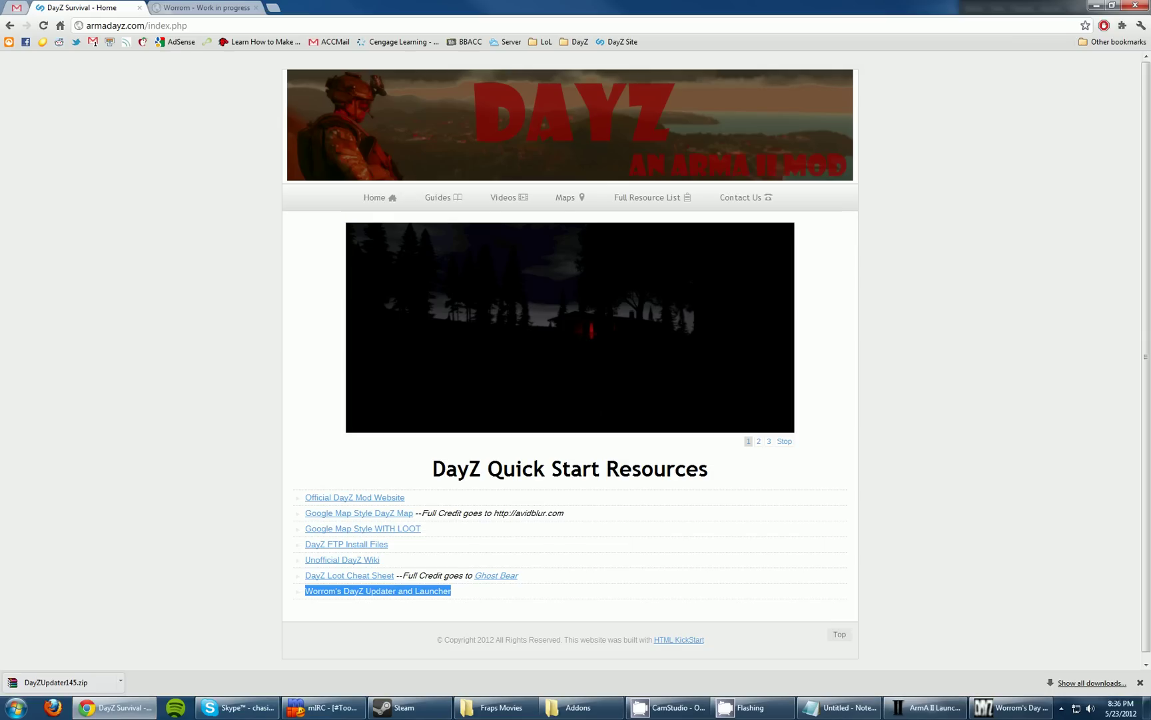
click(354, 497)
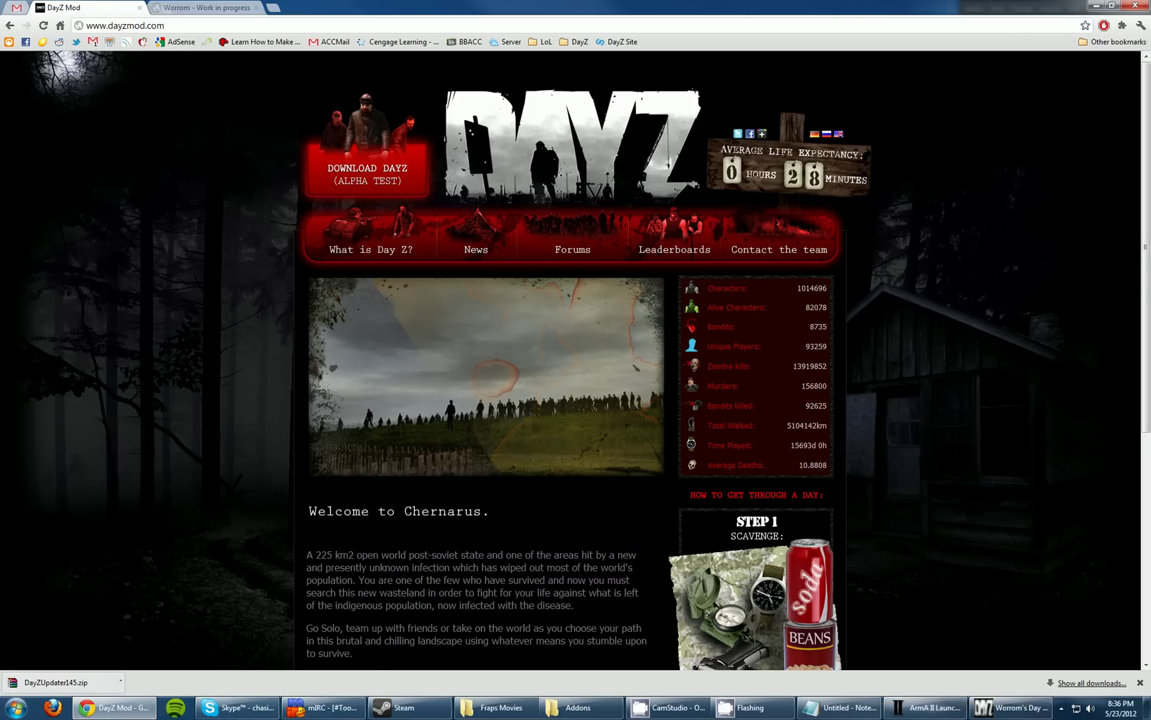
drag(165, 25, 85, 25)
scroll(467, 475, down, 5)
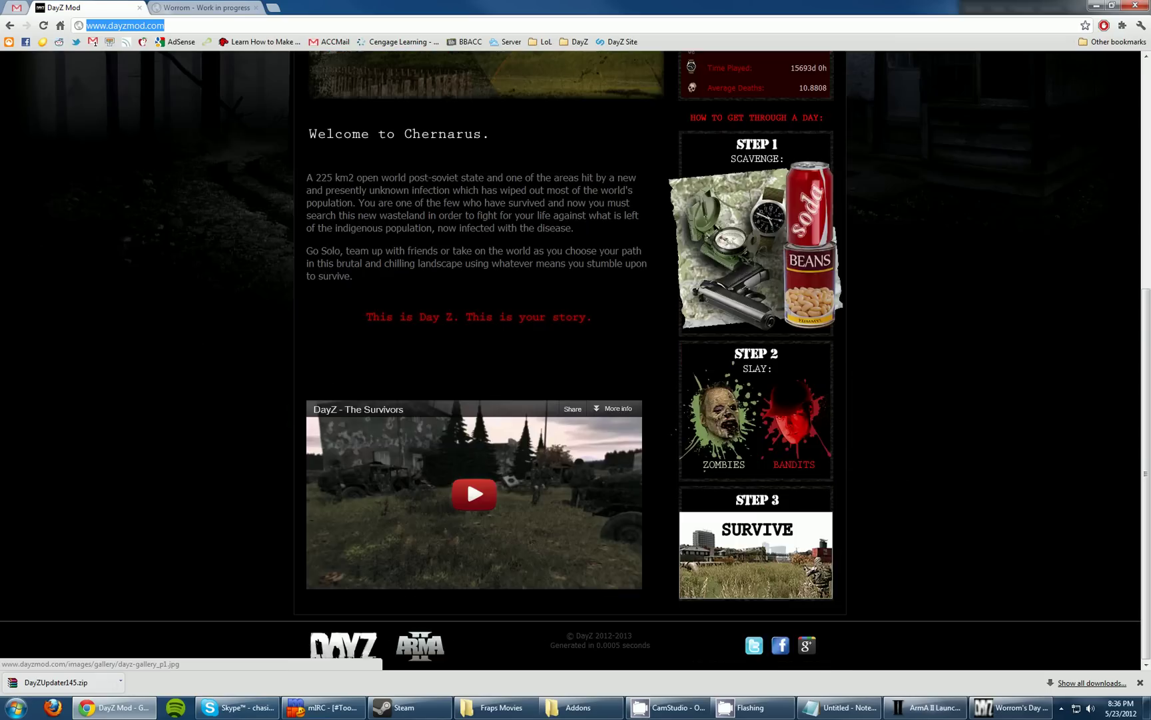
scroll(467, 475, up, 5)
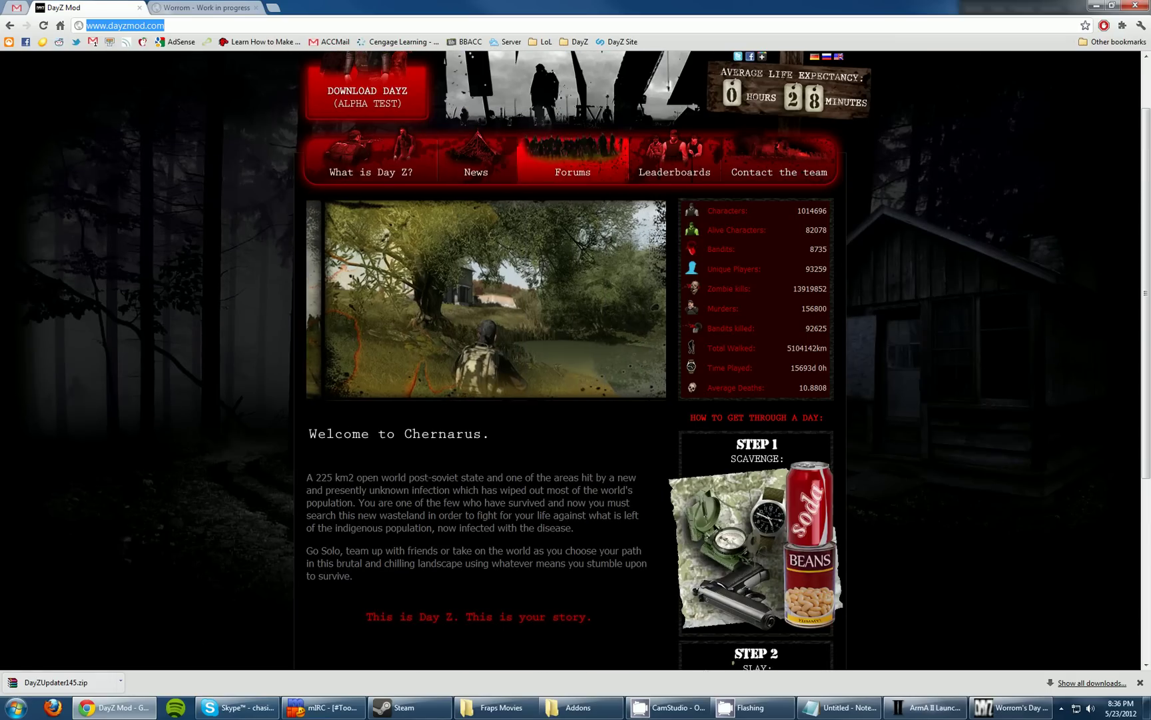
scroll(467, 475, up, 1)
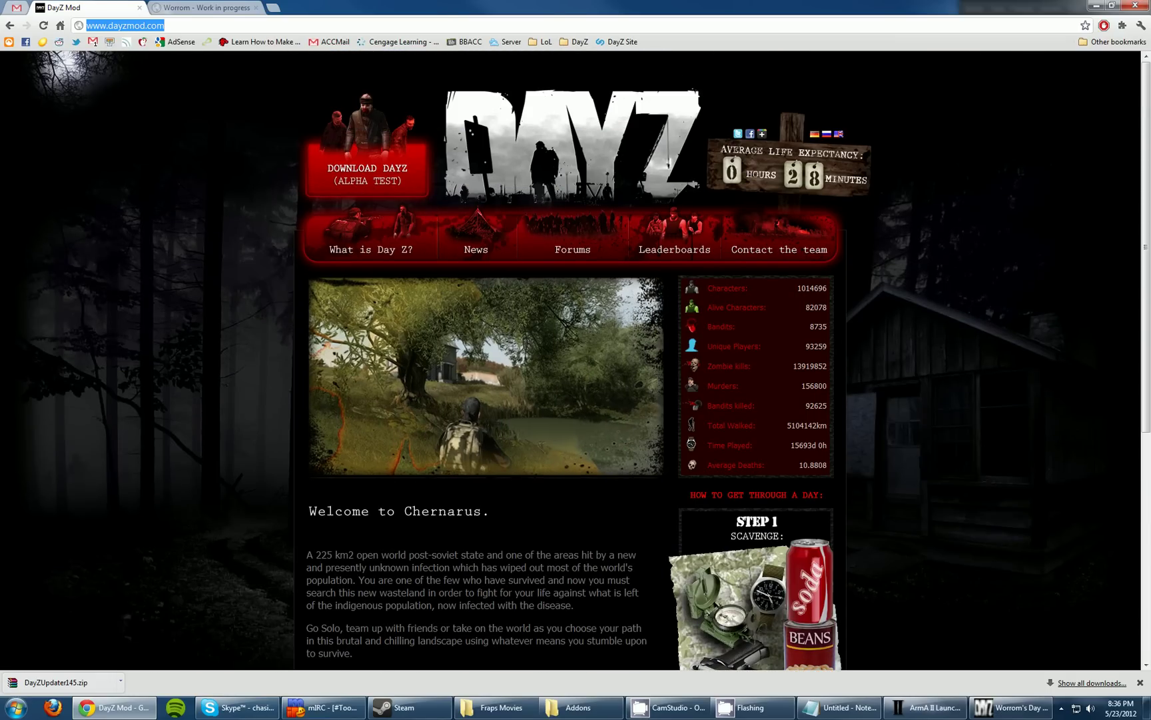
scroll(467, 475, down, 5)
scroll(467, 475, up, 5)
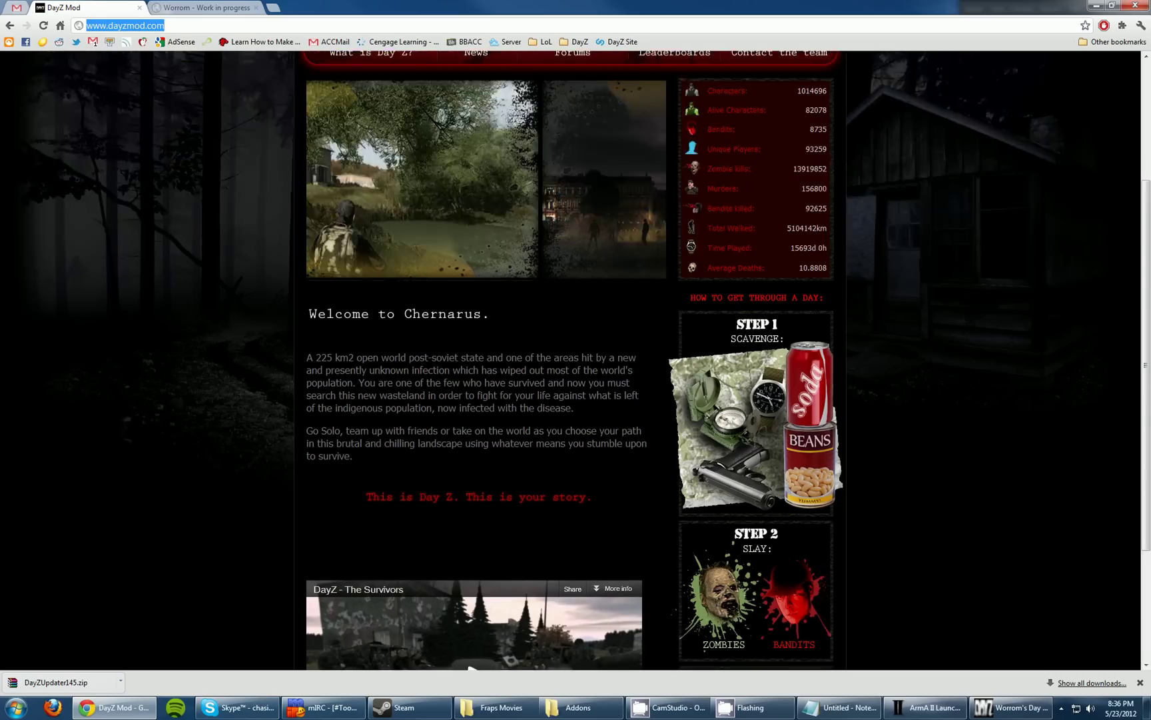